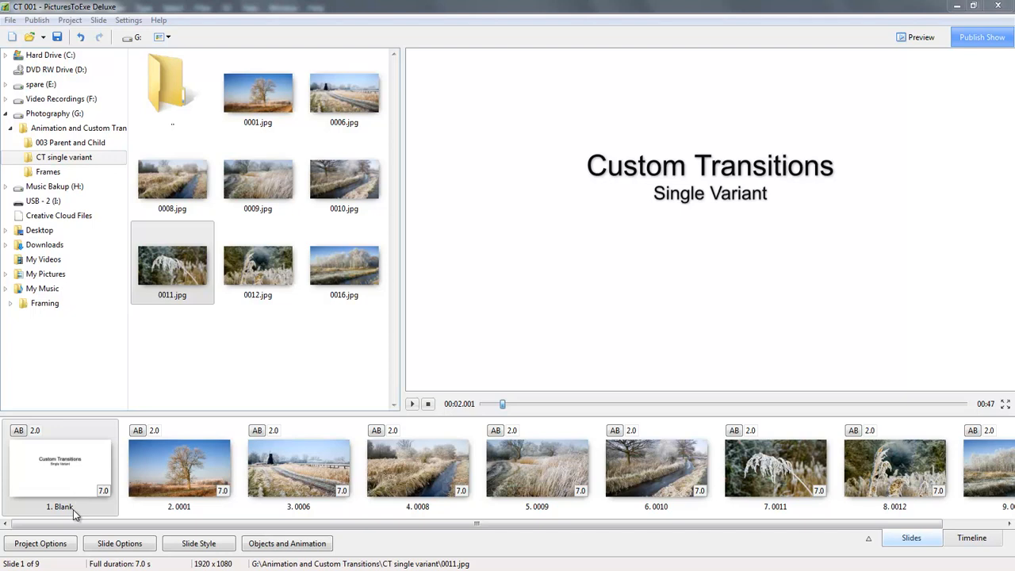
pyautogui.click(49, 546)
pyautogui.click(49, 546)
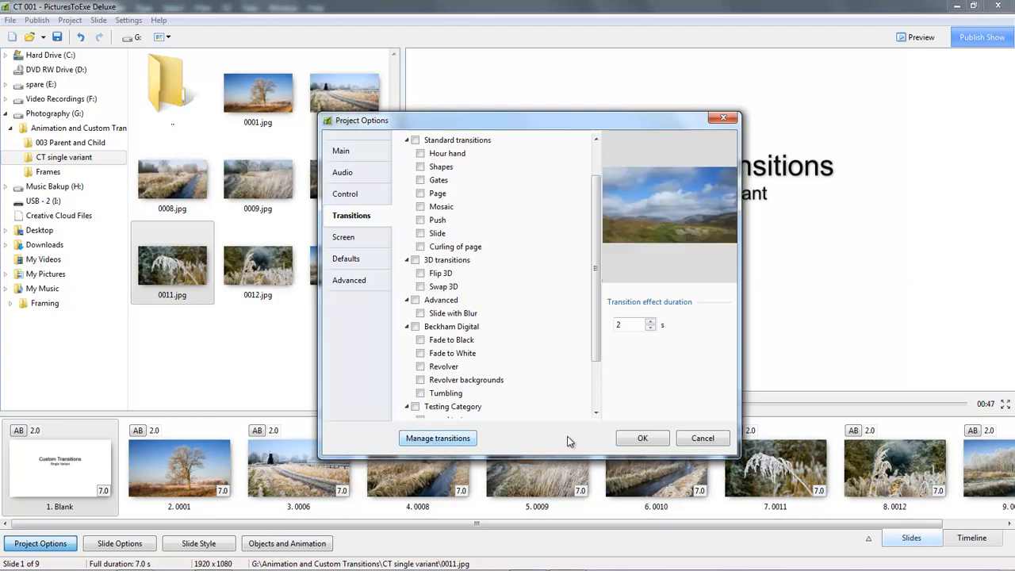
pyautogui.click(715, 441)
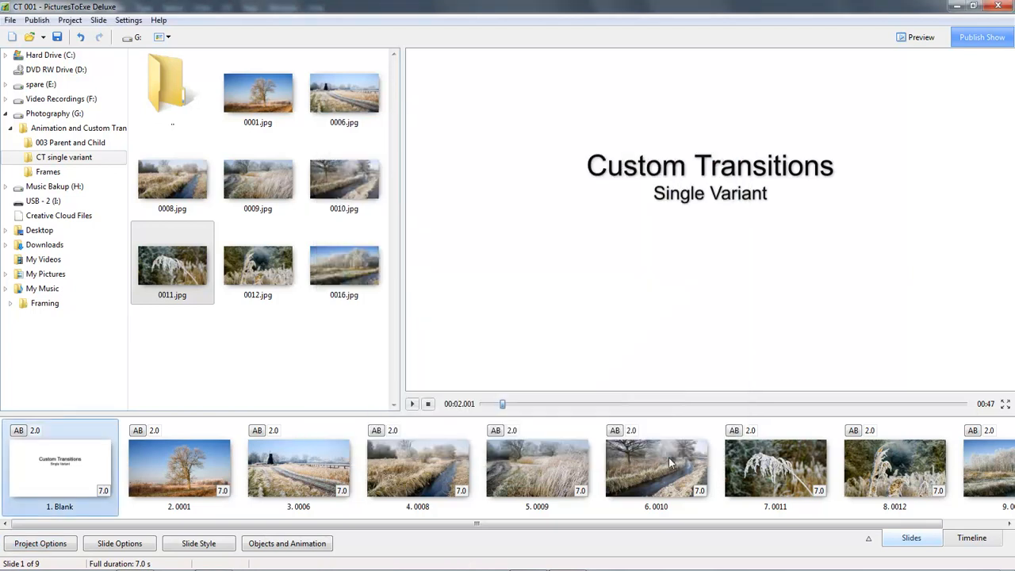
# - Start creating a custom transition from the transition options of slide 1
pyautogui.click(124, 550)
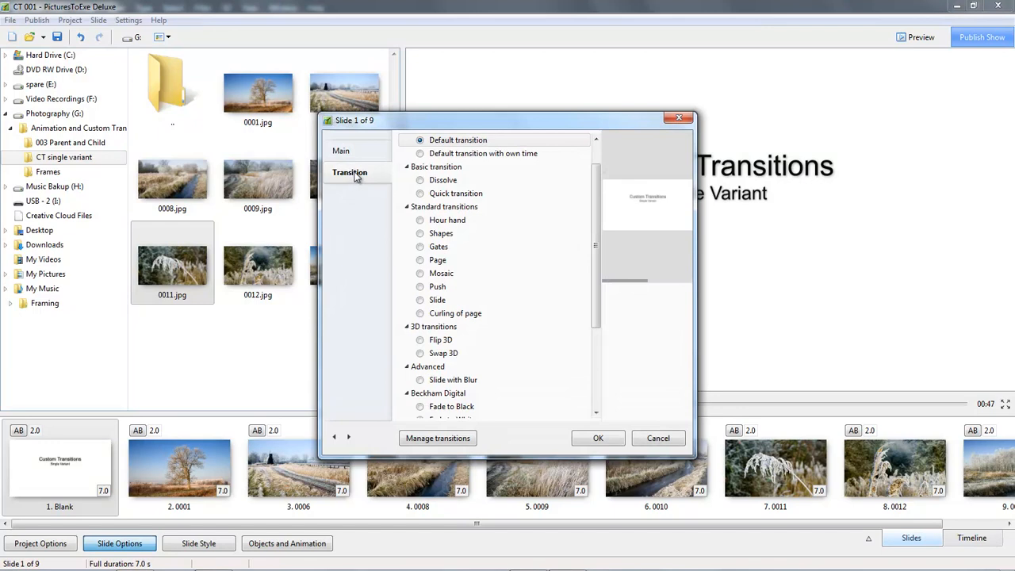
pyautogui.click(447, 433)
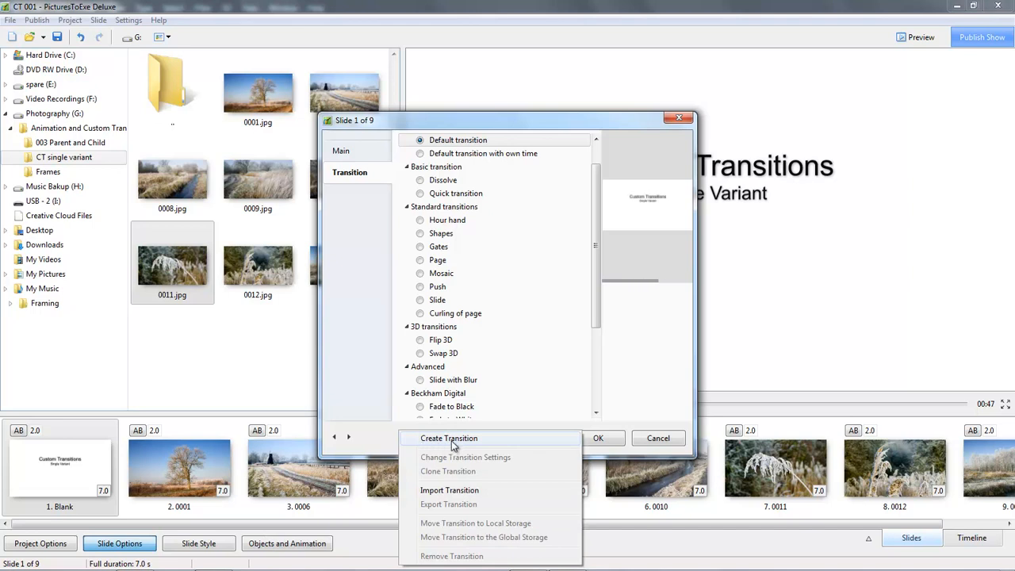
pyautogui.click(457, 443)
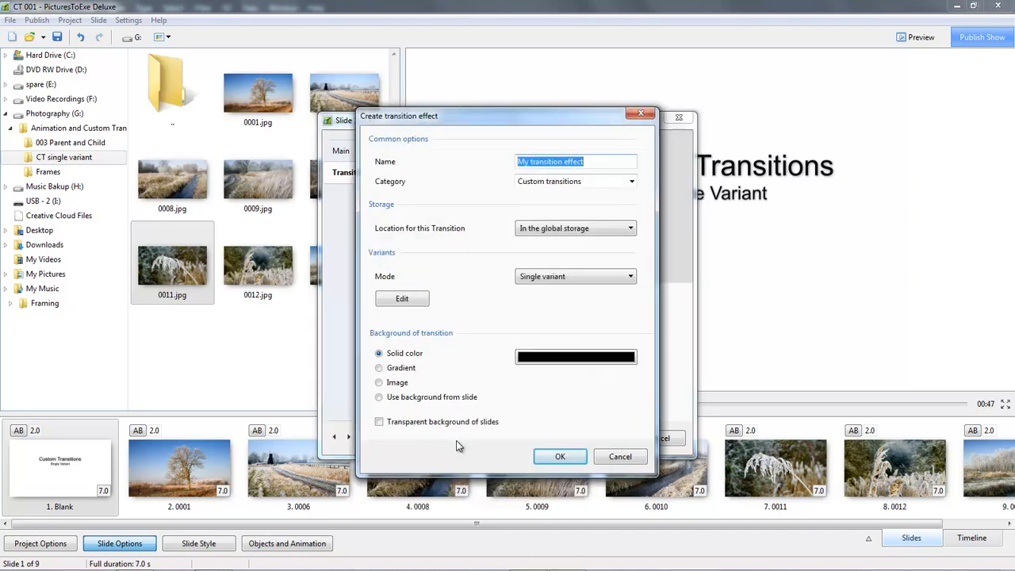
# - Set the new transition's category to Single Variant and name it 3D slide
pyautogui.click(582, 181)
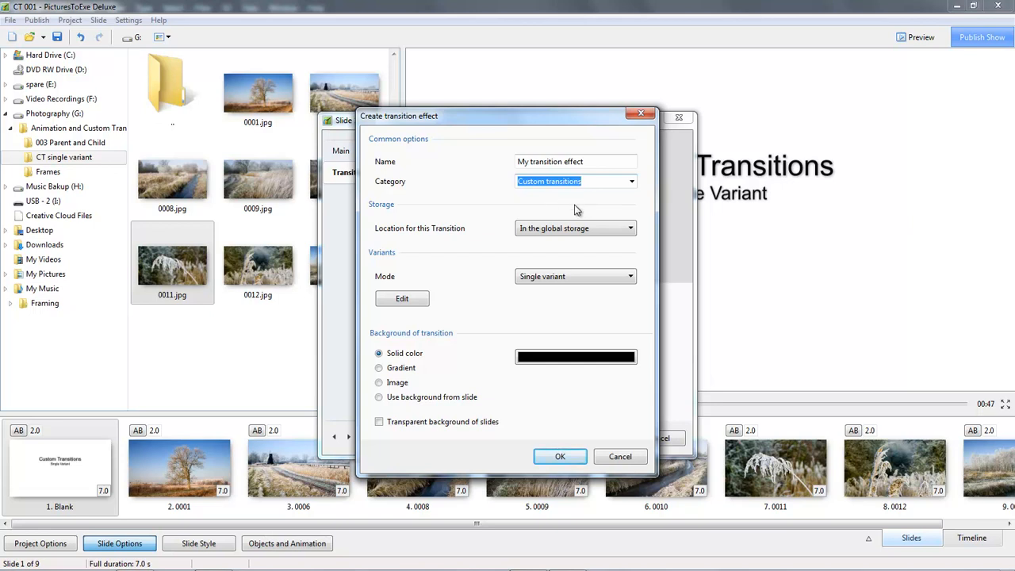
pyautogui.write('Single Variant')
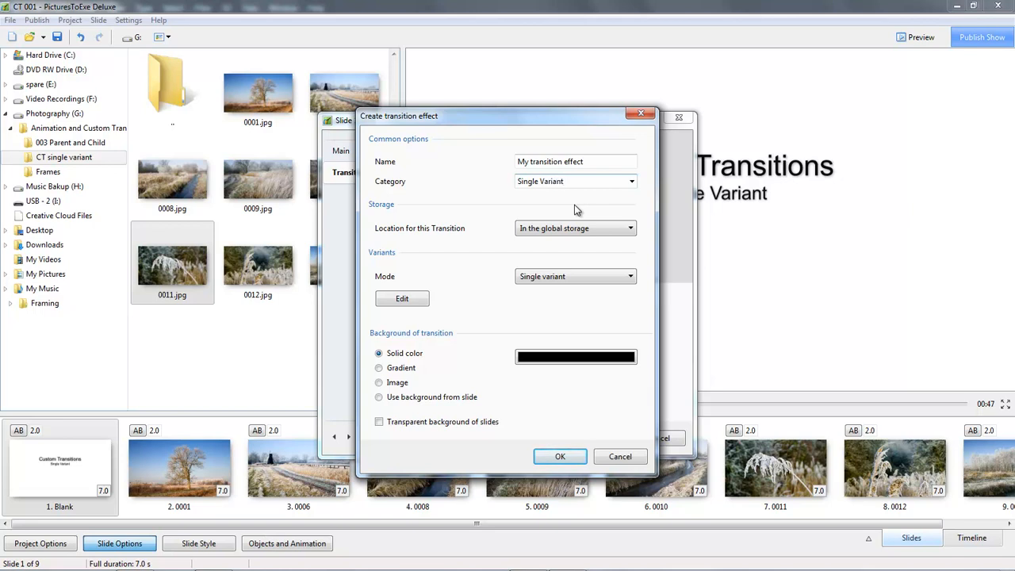
pyautogui.click(596, 161)
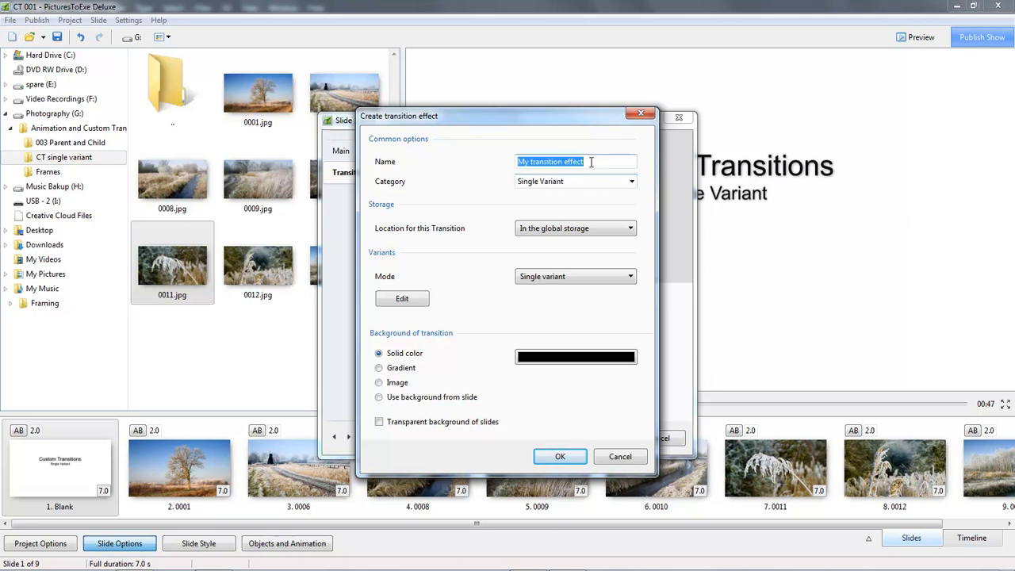
pyautogui.write('001')
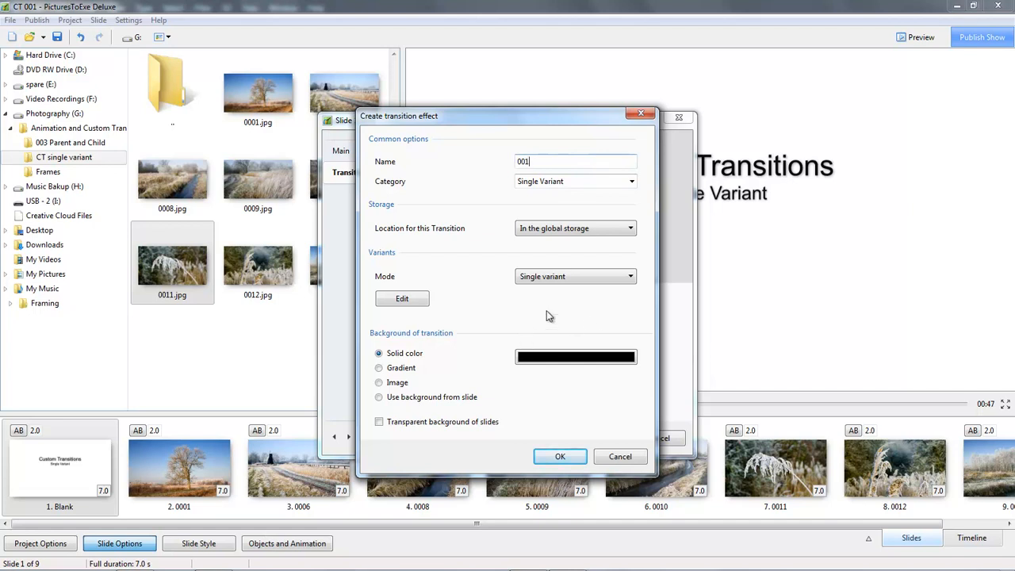
pyautogui.doubleClick(538, 162)
pyautogui.write('3D slide')
# - Keep the transition in the global storage with Single variant mode, and open its variant for editing
pyautogui.click(637, 233)
pyautogui.click(635, 233)
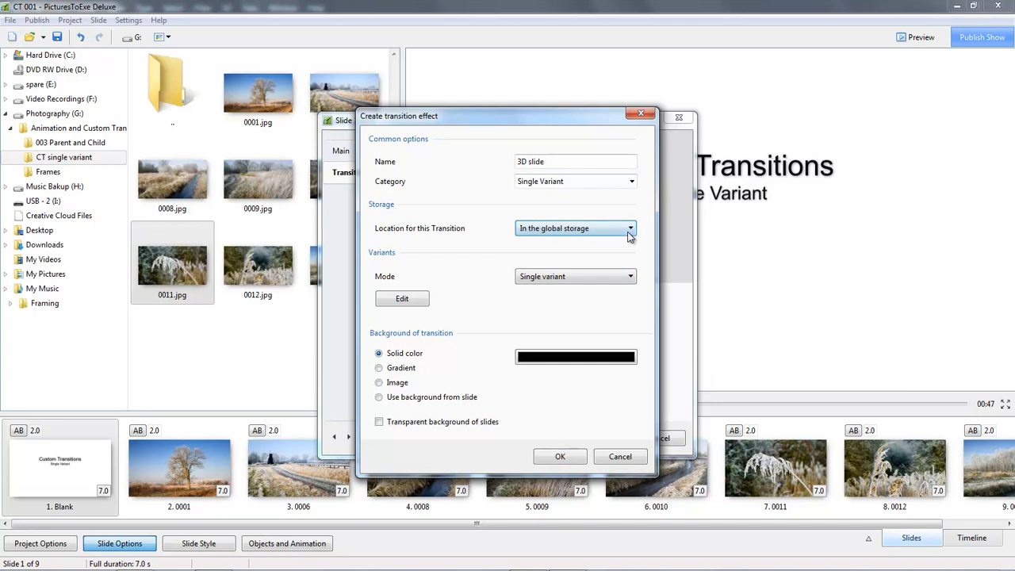
pyautogui.click(632, 282)
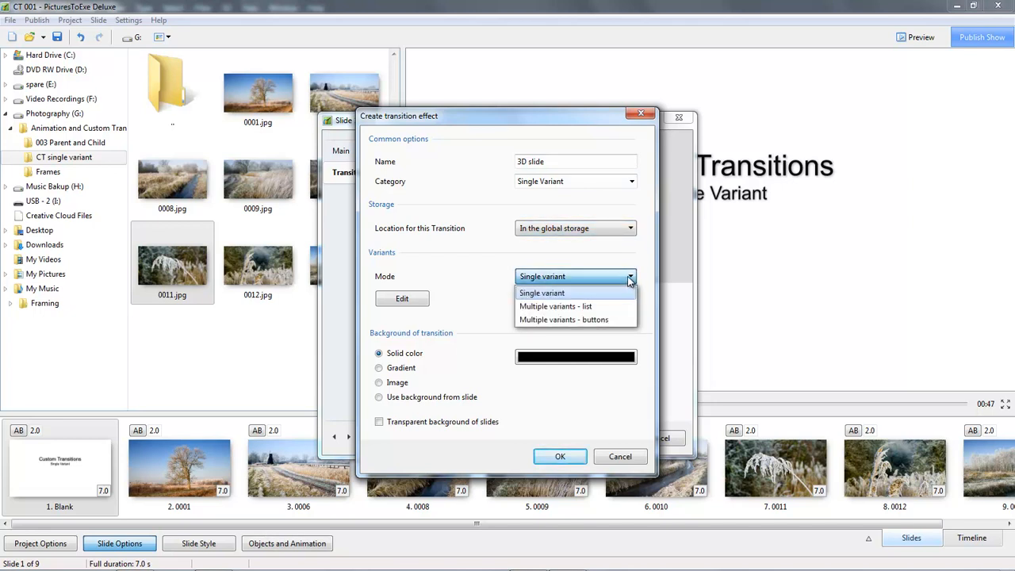
pyautogui.click(632, 279)
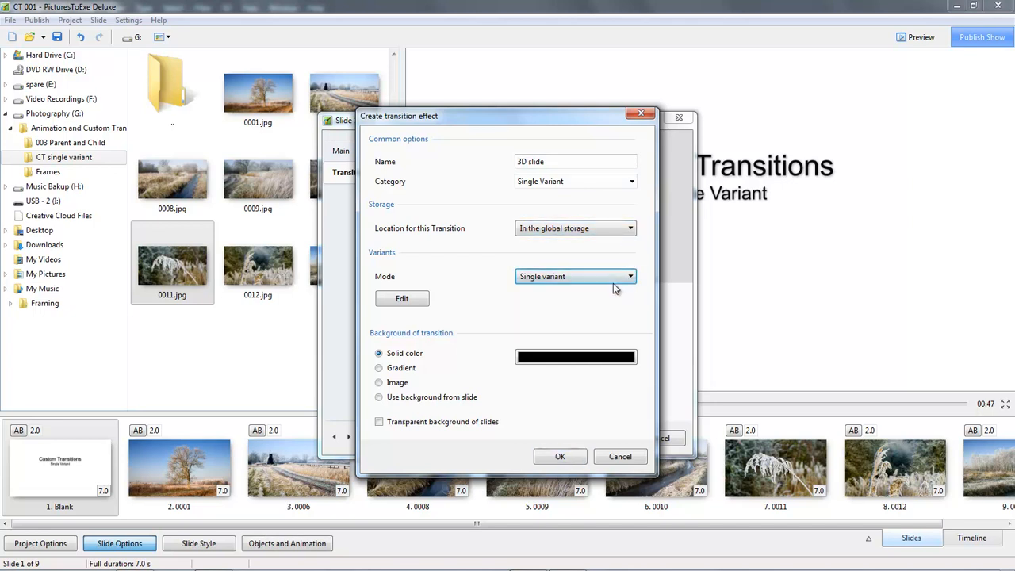
pyautogui.click(402, 301)
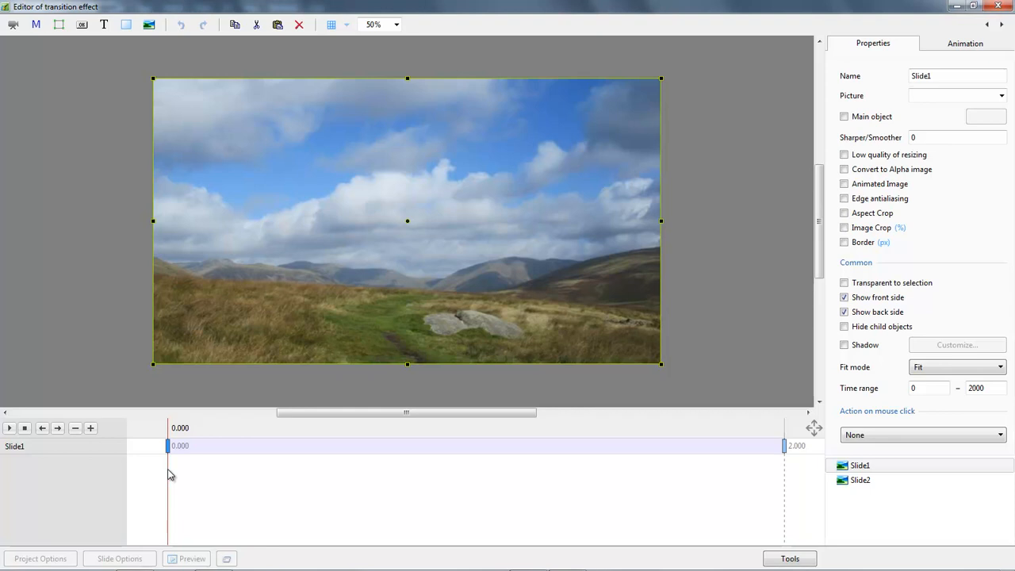
# - Preview Slide1's default movement and reset its vertical pan to 0 at the 2-second key frame
pyautogui.moveTo(169, 474)
pyautogui.mouseDown()
pyautogui.moveTo(695, 500)
pyautogui.moveTo(789, 482)
pyautogui.moveTo(169, 490)
pyautogui.mouseUp()
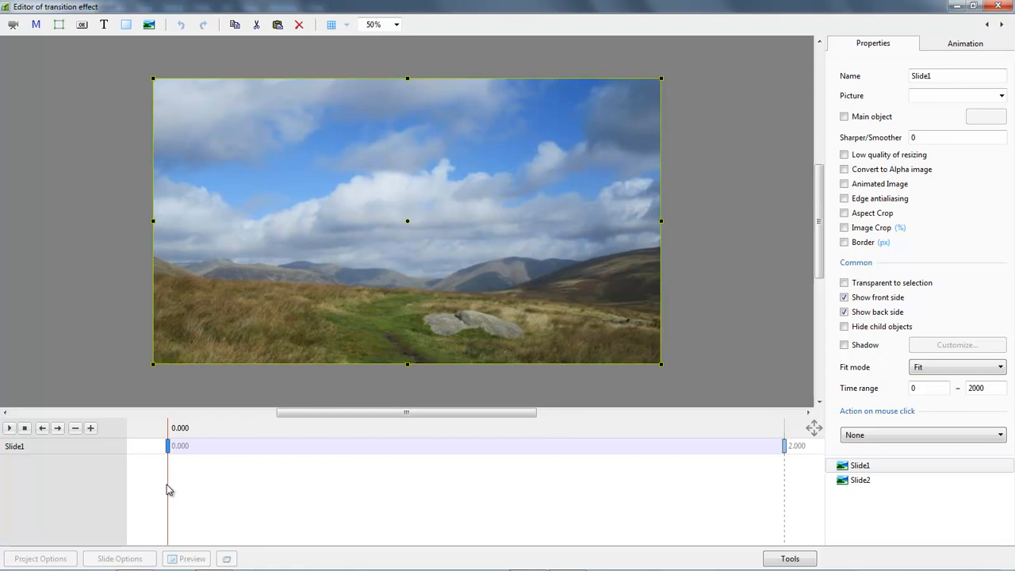
pyautogui.moveTo(167, 486)
pyautogui.mouseDown()
pyautogui.moveTo(238, 503)
pyautogui.moveTo(724, 523)
pyautogui.mouseUp()
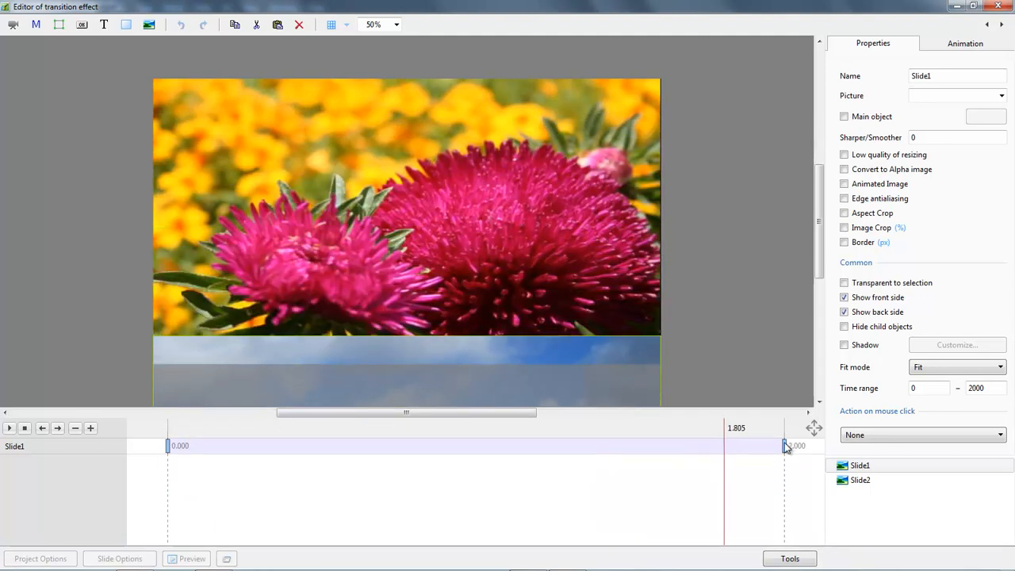
pyautogui.click(785, 446)
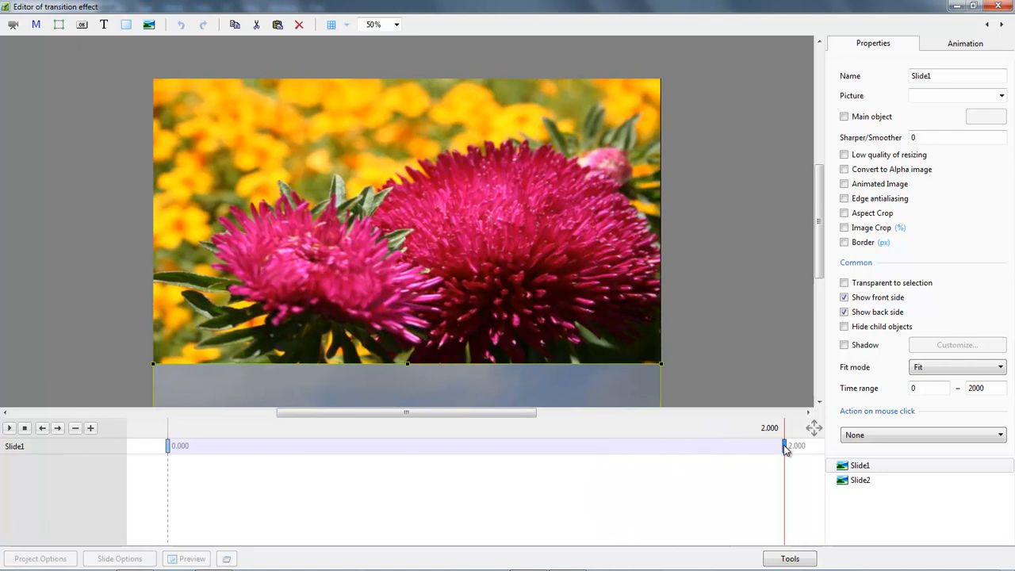
pyautogui.click(954, 46)
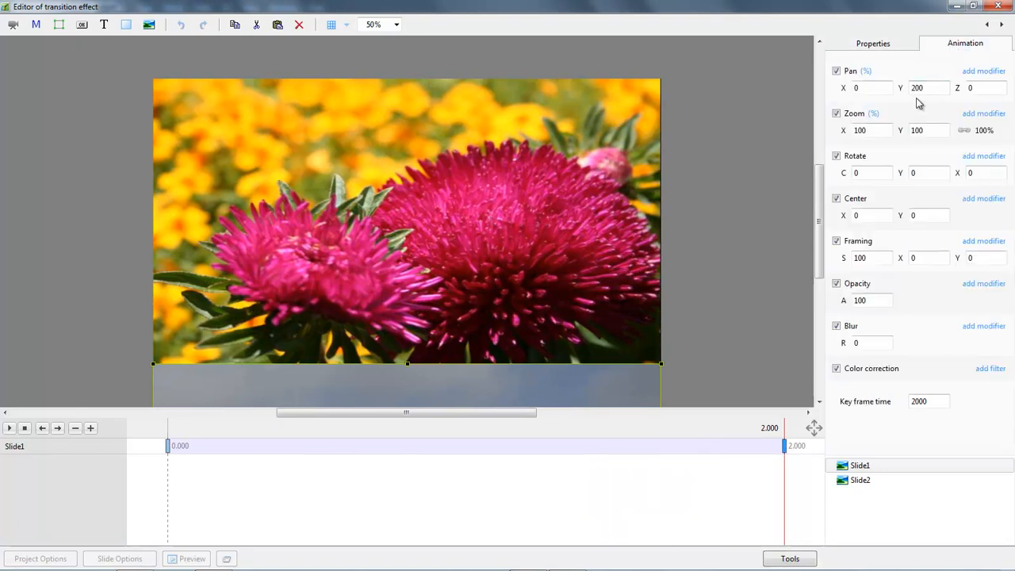
pyautogui.moveTo(902, 88)
pyautogui.mouseDown()
pyautogui.moveTo(872, 97)
pyautogui.moveTo(908, 106)
pyautogui.mouseUp()
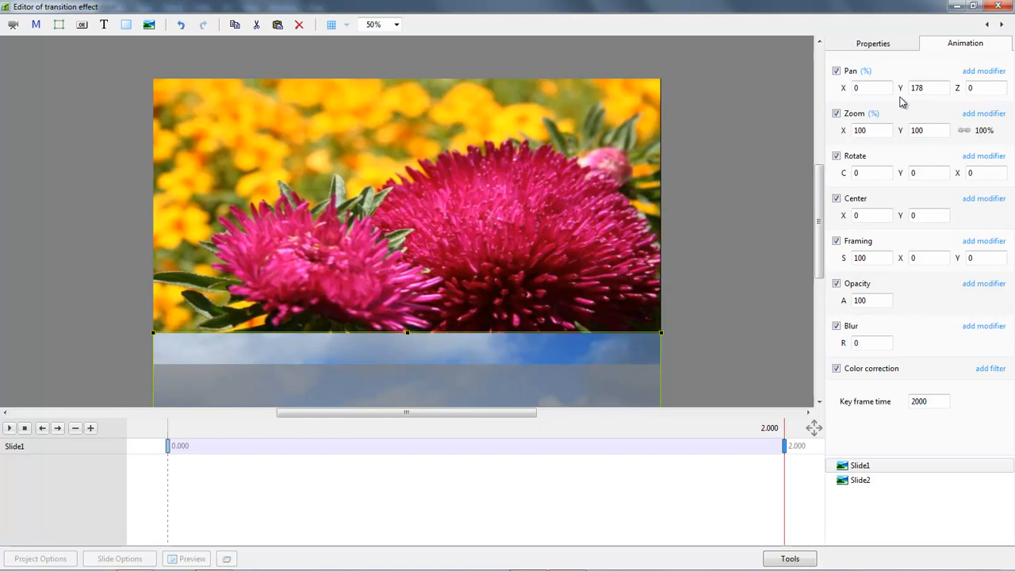
pyautogui.doubleClick(903, 89)
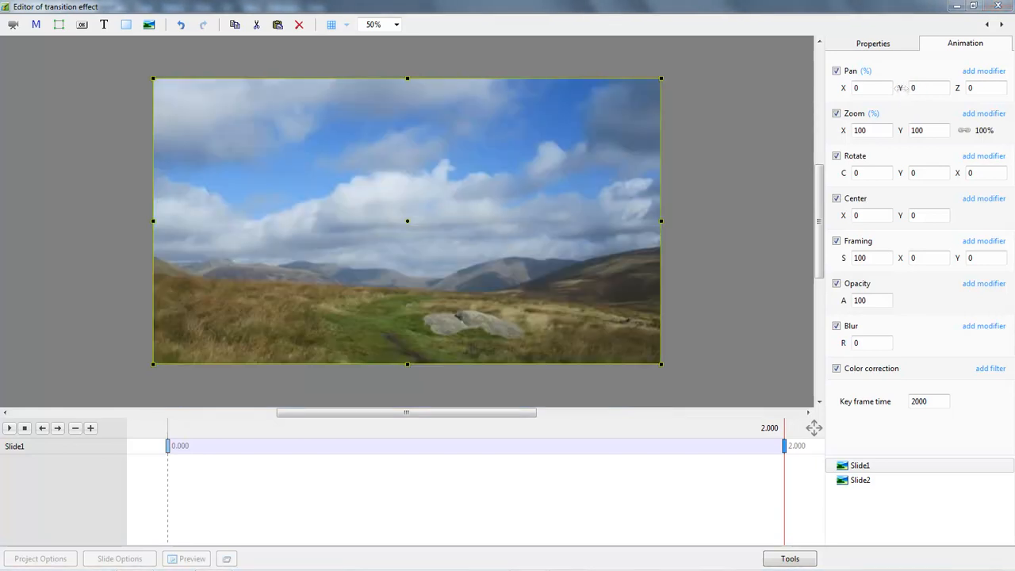
# - Check the animation values of Slide1 and Slide2 together at their start and end key frames
pyautogui.keyDown('ctrl'); pyautogui.click(861, 485); pyautogui.keyUp('ctrl')
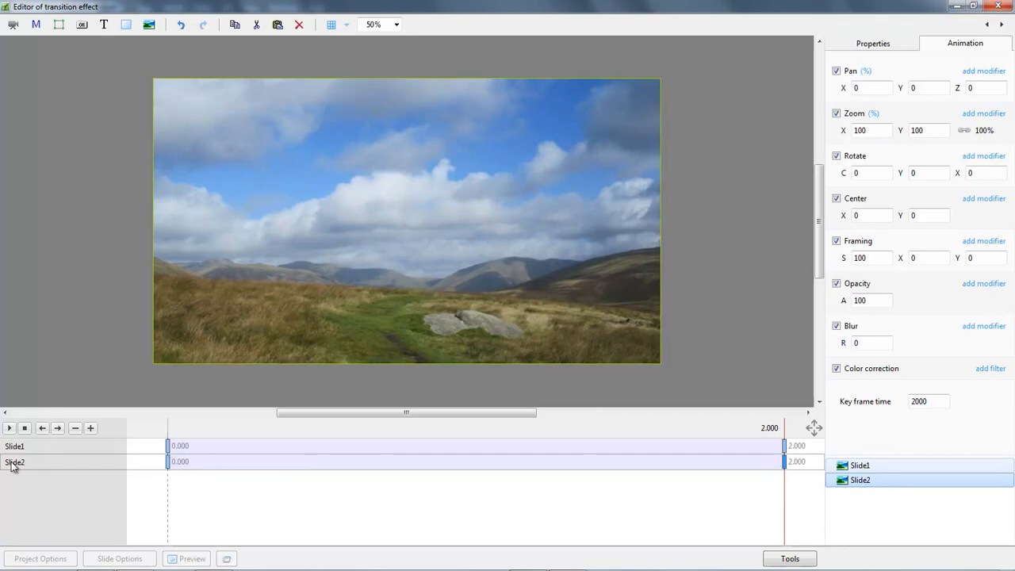
pyautogui.click(168, 447)
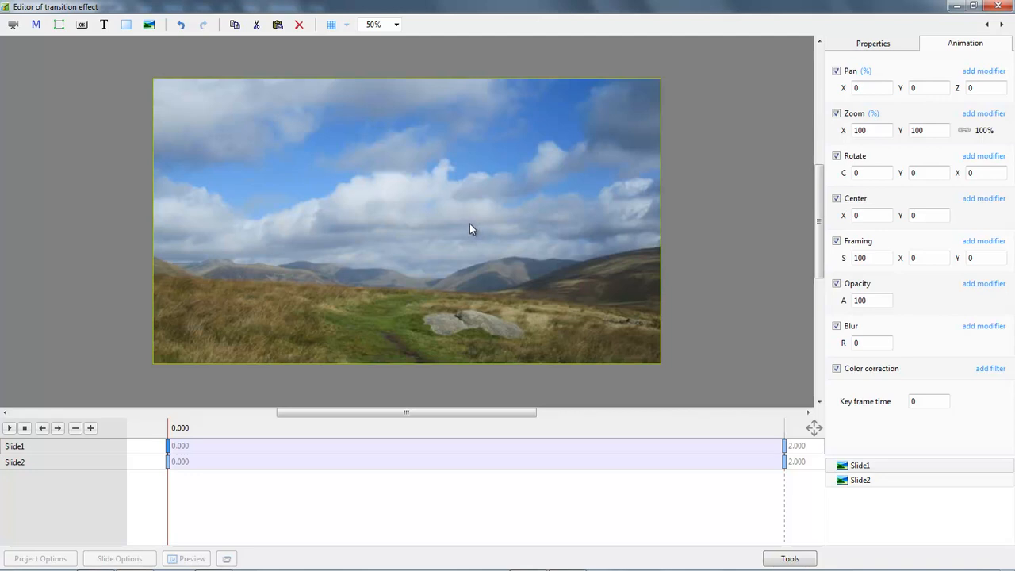
pyautogui.click(784, 463)
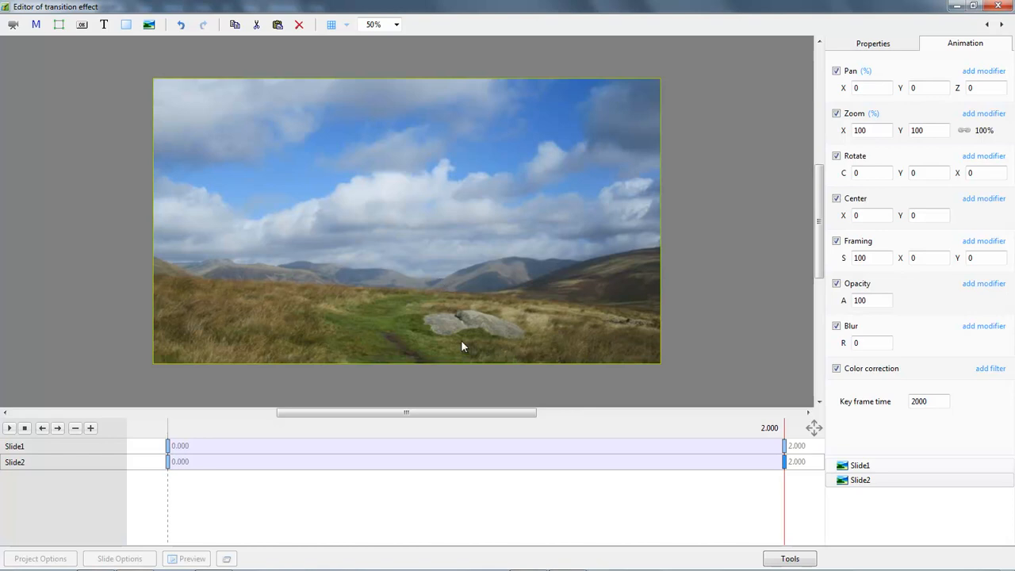
# - At Slide1's 0-second key frame, set Center X to -100 and Pan X to -100%, and test the Y rotation
pyautogui.click(860, 468)
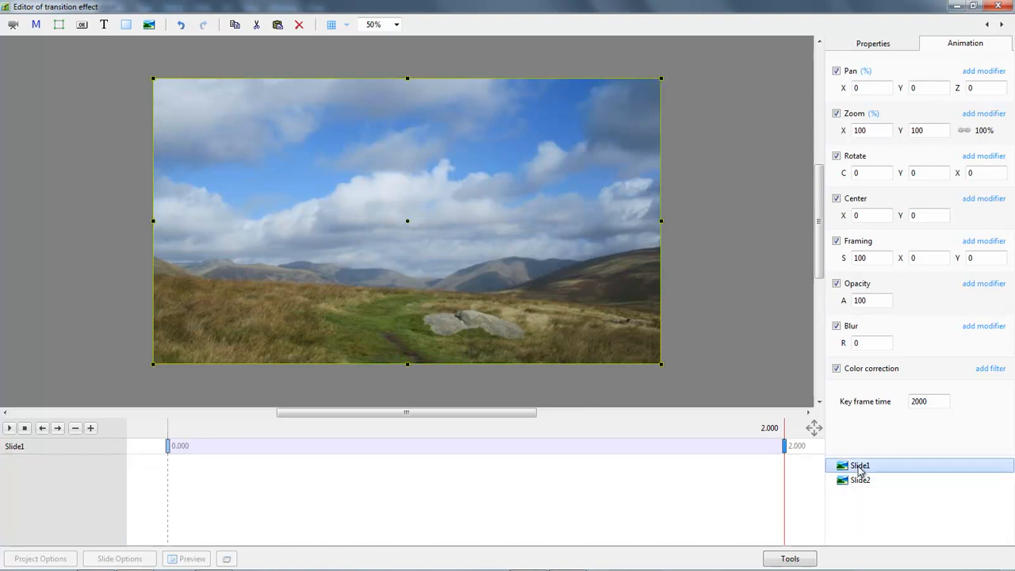
pyautogui.click(168, 447)
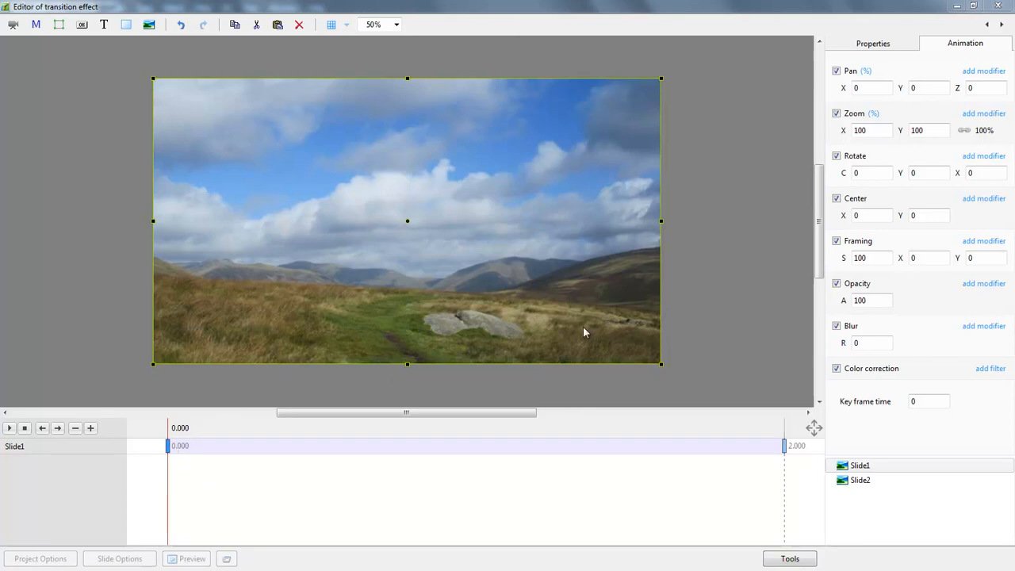
pyautogui.click(844, 216)
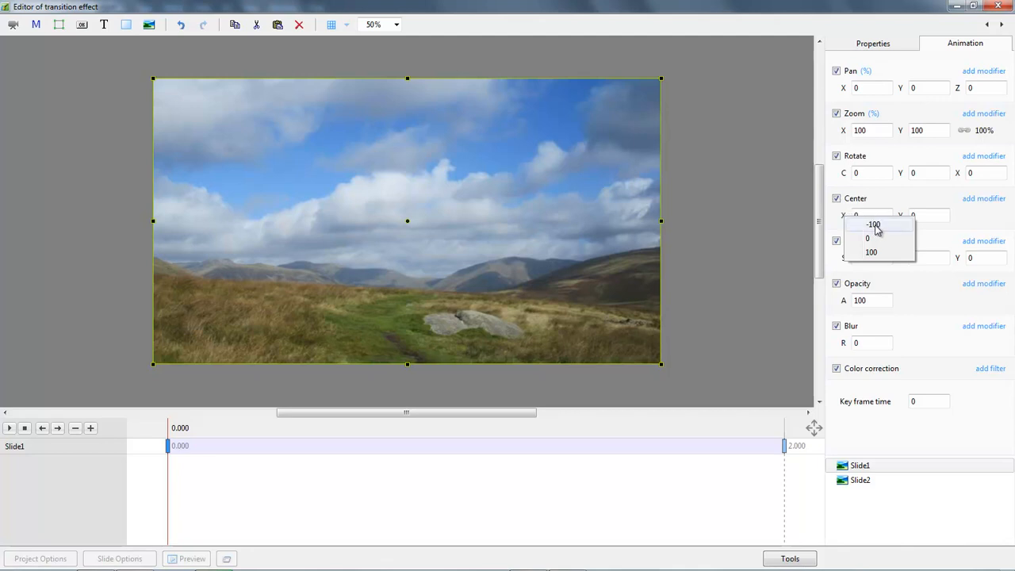
pyautogui.click(874, 225)
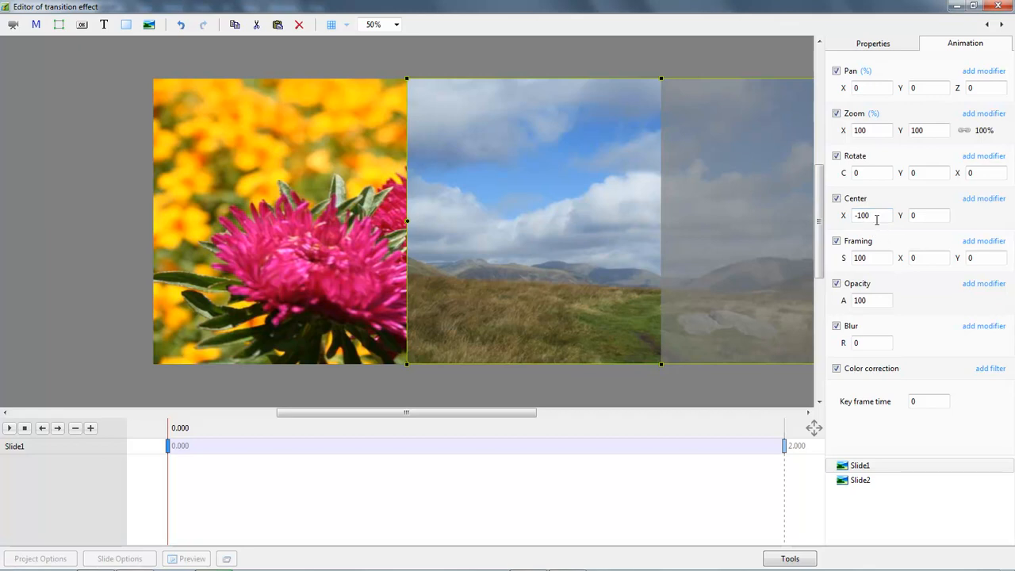
pyautogui.click(843, 87)
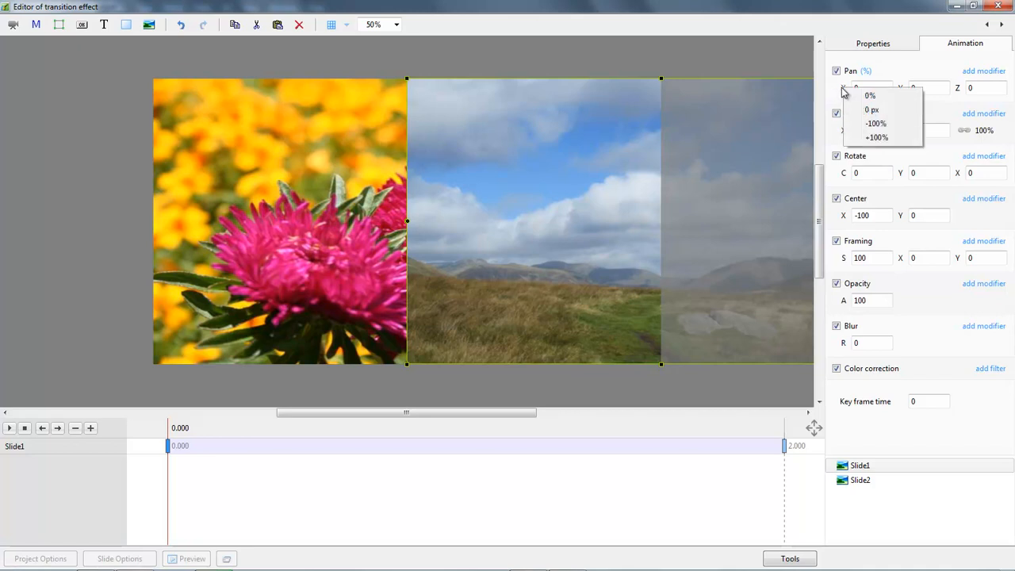
pyautogui.click(877, 124)
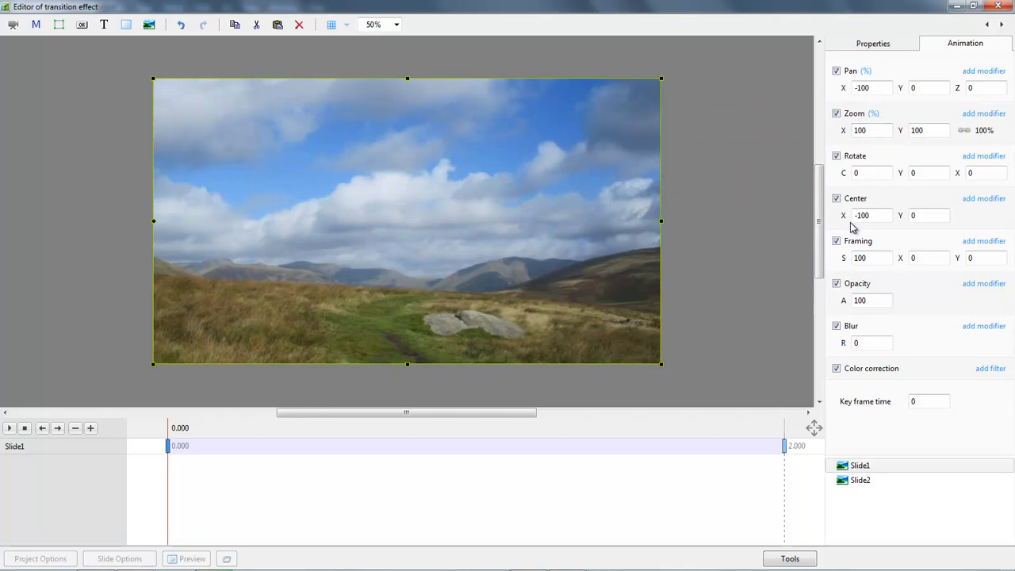
pyautogui.moveTo(900, 173)
pyautogui.mouseDown()
pyautogui.moveTo(920, 172)
pyautogui.moveTo(901, 180)
pyautogui.mouseUp()
pyautogui.doubleClick(902, 174)
# - At Slide1's 2-second key frame, set Center X to -100 and Pan X to -100%
pyautogui.click(785, 448)
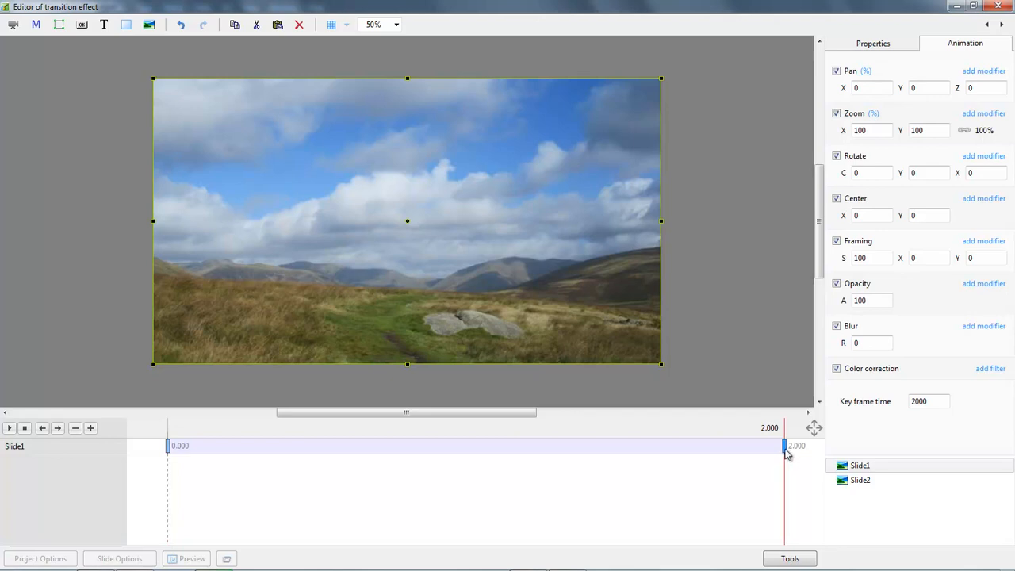
pyautogui.click(843, 216)
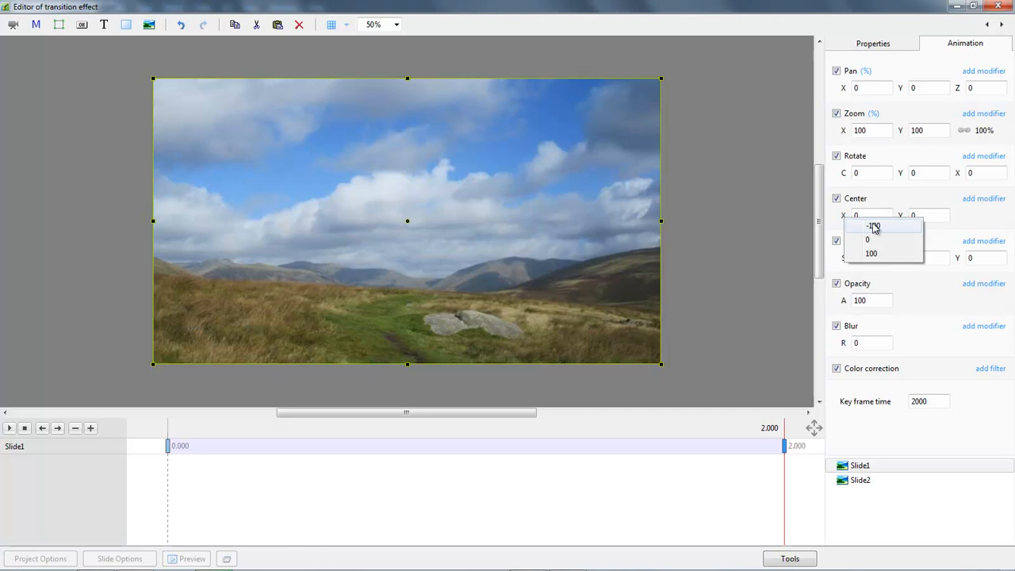
pyautogui.click(874, 227)
pyautogui.click(843, 88)
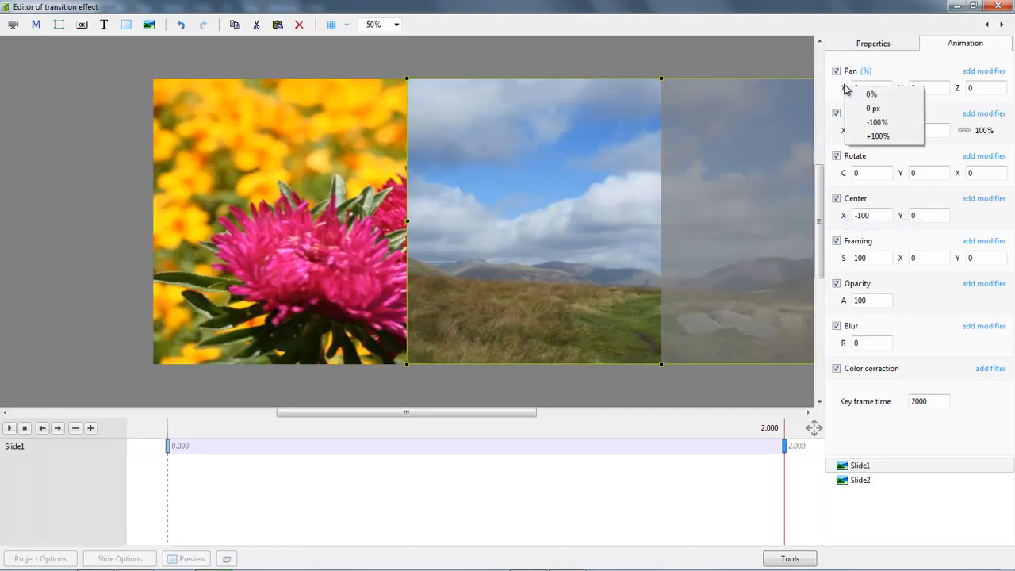
pyautogui.click(876, 121)
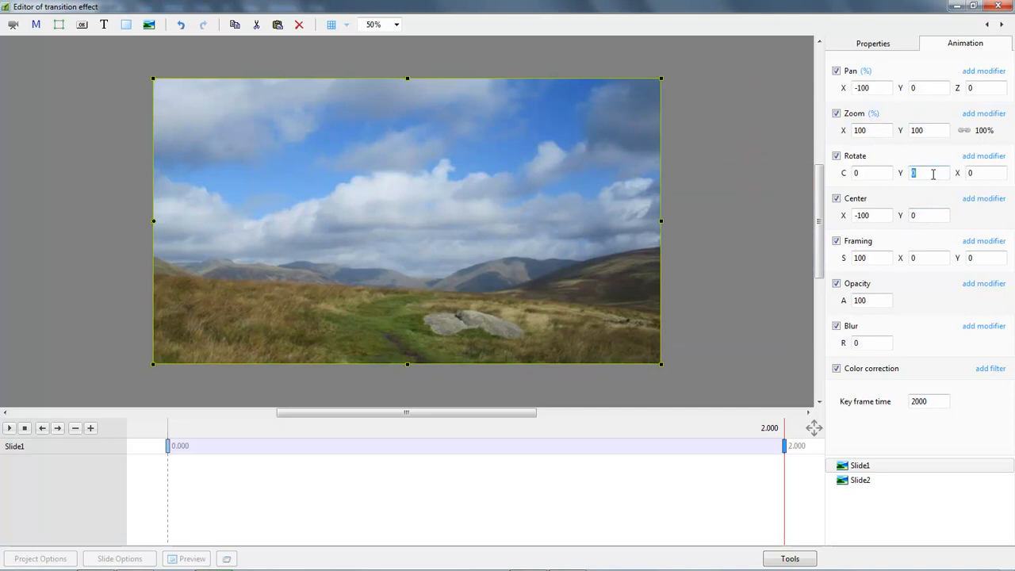
# - At Slide1's 2-second key frame, raise the Y rotation to 117 so the slide swings fully out of view
pyautogui.press('Up')
pyautogui.press('Up')
pyautogui.press('Up')
pyautogui.press('Up')
pyautogui.press('Up')
pyautogui.press('Up')
pyautogui.press('Up')
pyautogui.press('Up')
pyautogui.press('Up')
pyautogui.press('Up')
pyautogui.press('Up')
pyautogui.press('Up')
pyautogui.press('Up')
pyautogui.press('Up')
pyautogui.press('Up')
pyautogui.press('Up')
pyautogui.press('Up')
pyautogui.press('Up')
pyautogui.press('Up')
pyautogui.press('Up')
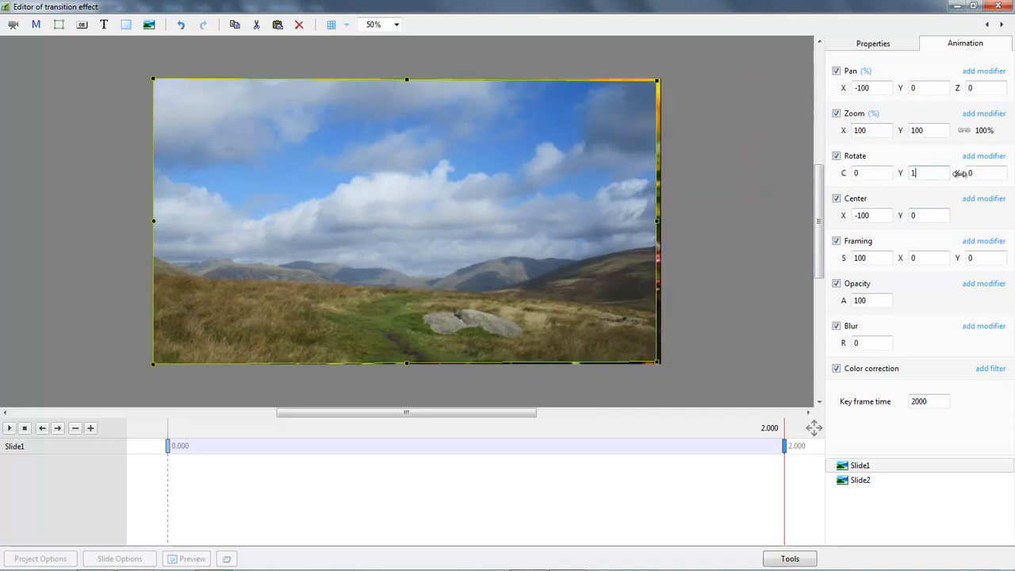
pyautogui.press('Up')
pyautogui.press('Up')
pyautogui.press('Up')
pyautogui.press('Up')
pyautogui.press('Up')
pyautogui.press('Up')
pyautogui.press('Up')
pyautogui.press('Up')
pyautogui.press('Up')
pyautogui.press('Up')
pyautogui.press('Up')
pyautogui.press('Up')
pyautogui.press('Up')
pyautogui.press('Up')
pyautogui.press('Up')
pyautogui.press('Up')
pyautogui.press('Up')
pyautogui.press('Up')
pyautogui.press('Up')
pyautogui.press('Up')
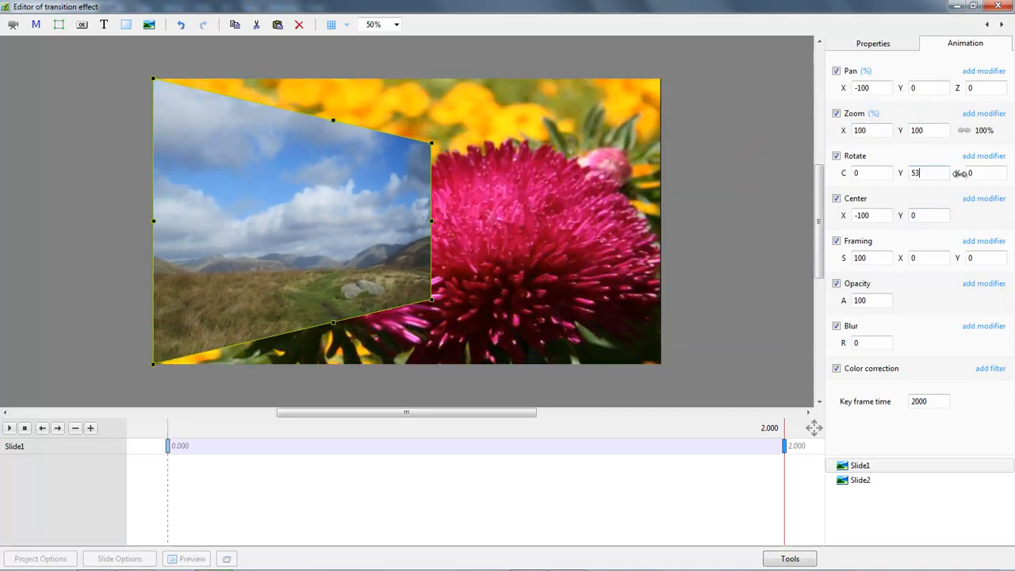
pyautogui.press('Up')
pyautogui.press('Up')
pyautogui.press('Up')
pyautogui.press('Up')
pyautogui.press('Up')
pyautogui.press('Up')
pyautogui.press('Up')
pyautogui.press('Up')
pyautogui.press('Up')
pyautogui.press('Up')
pyautogui.press('Up')
pyautogui.press('Up')
pyautogui.press('Up')
pyautogui.press('Up')
pyautogui.press('Up')
pyautogui.press('Up')
pyautogui.press('Up')
pyautogui.press('Up')
pyautogui.press('Up')
pyautogui.press('Up')
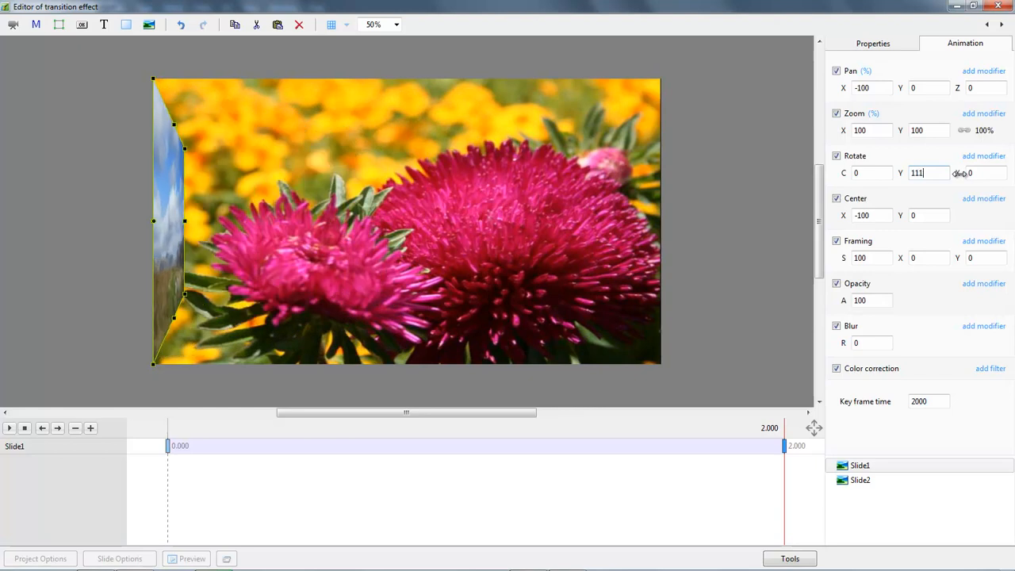
pyautogui.press('Up')
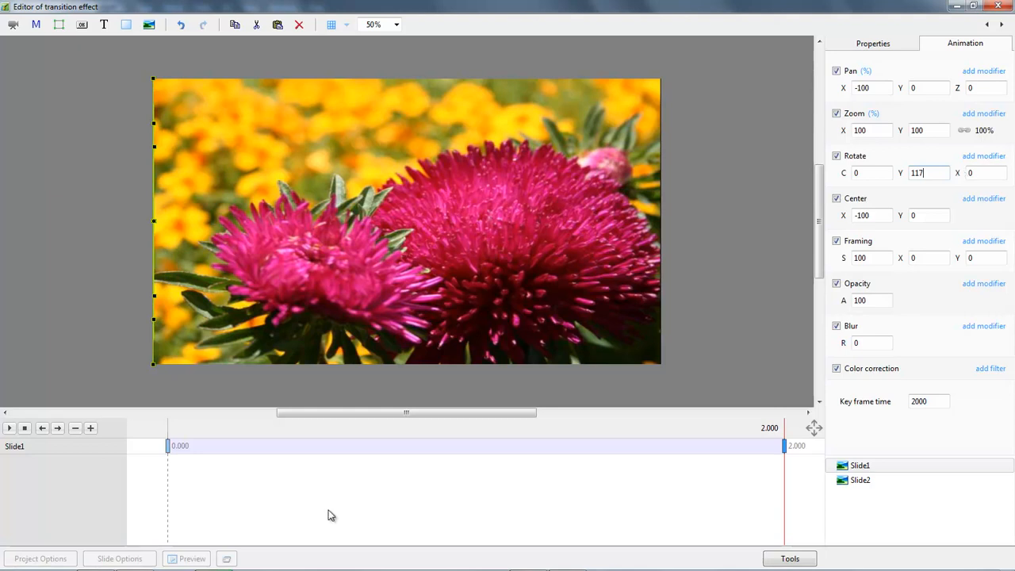
# - Add a Slow down animation speed modifier to Slide1's rotation at the 0-second key frame
pyautogui.click(167, 443)
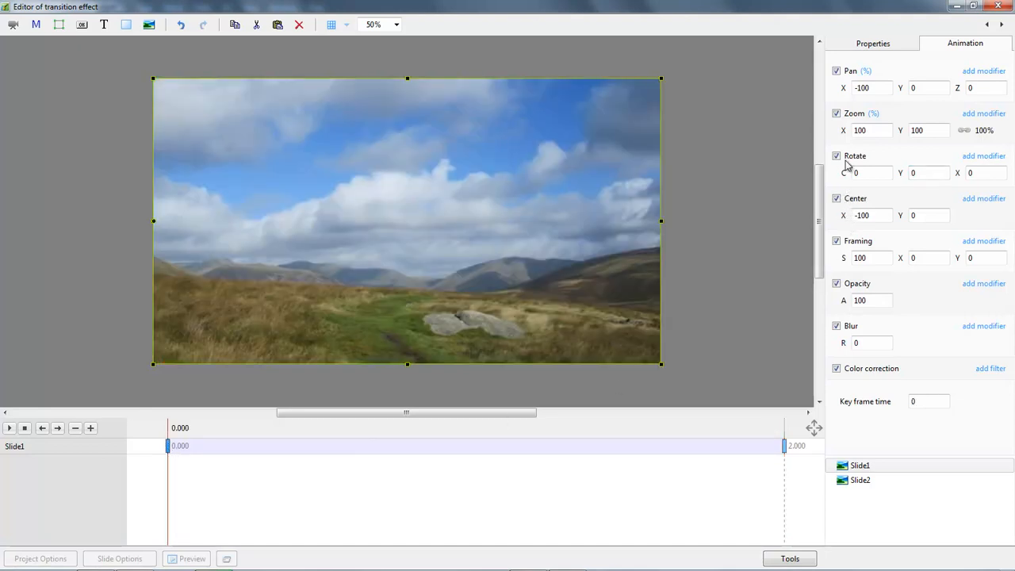
pyautogui.click(985, 157)
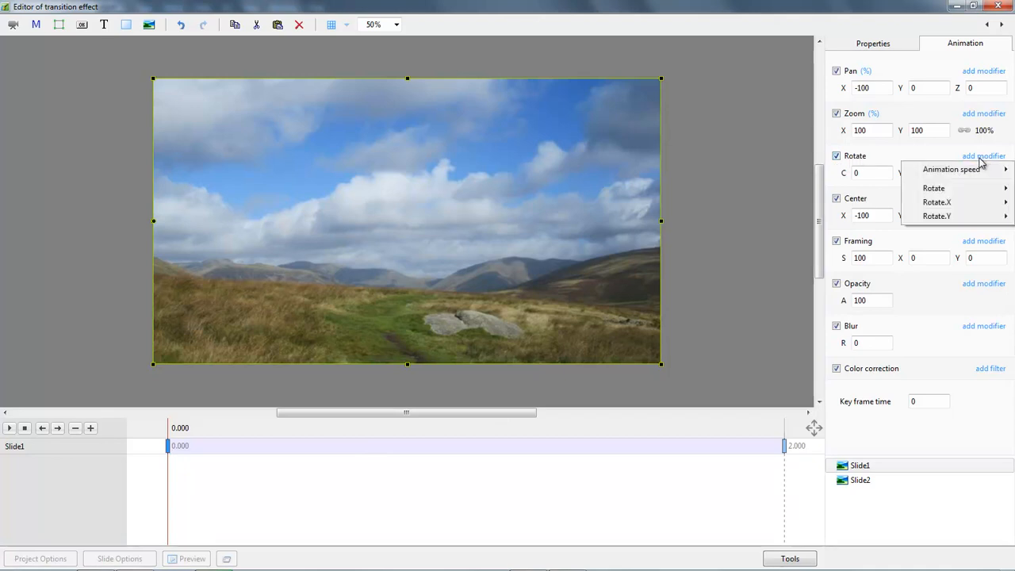
pyautogui.moveTo(961, 174)
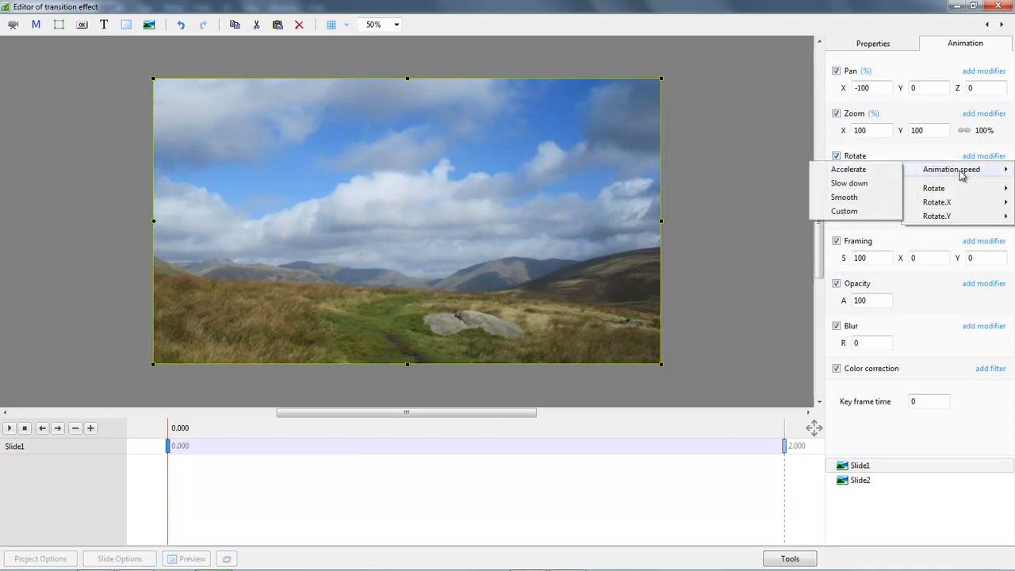
pyautogui.click(863, 184)
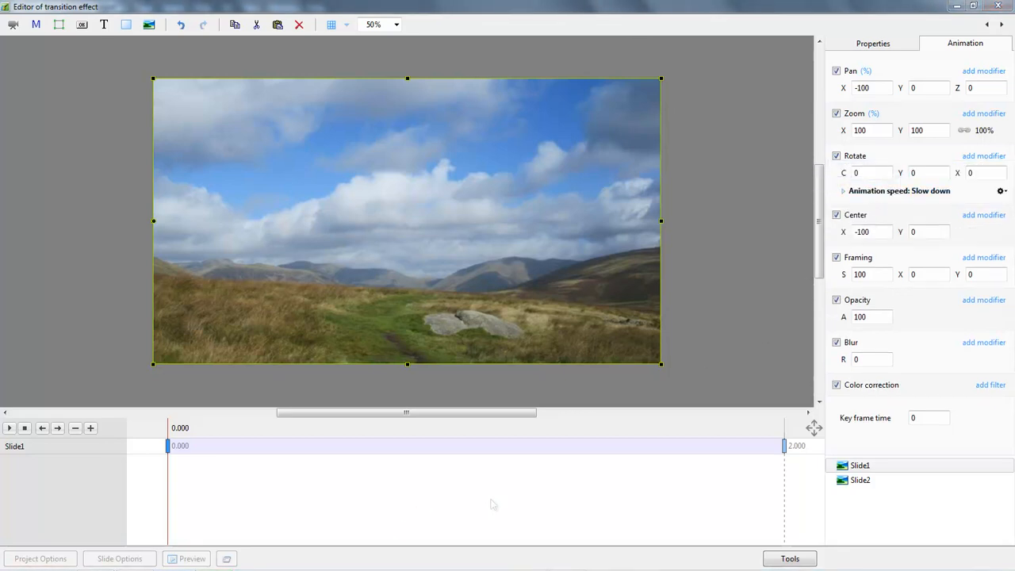
# - Move Slide2 forward one level in the object order so that it lies in front of Slide1
pyautogui.click(863, 484)
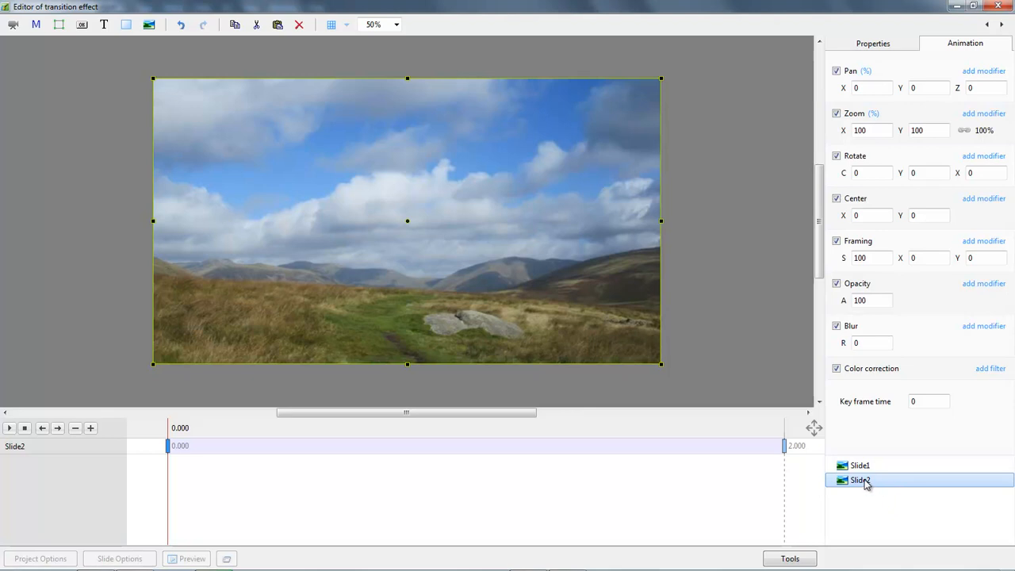
pyautogui.rightClick(866, 482)
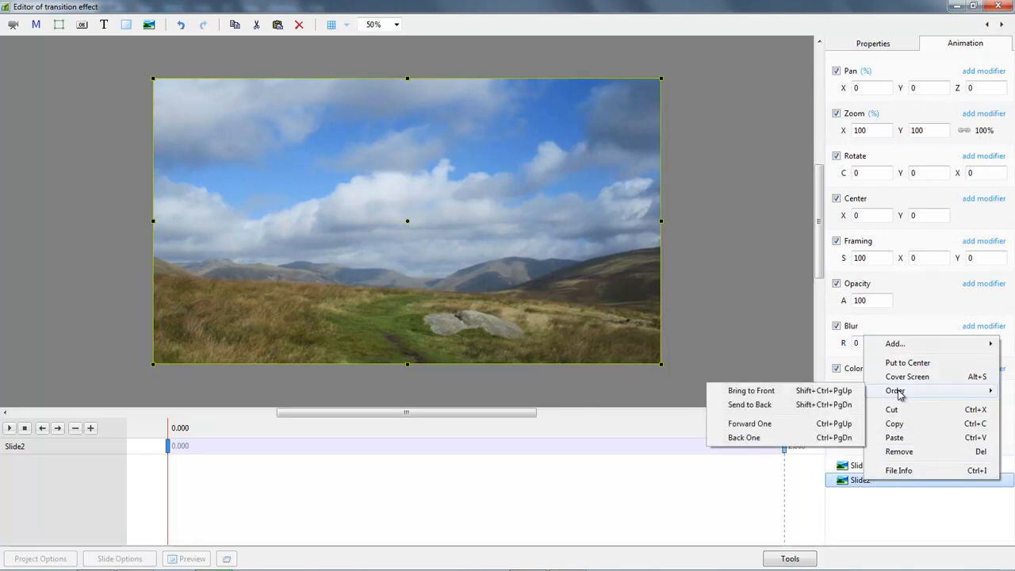
pyautogui.click(851, 481)
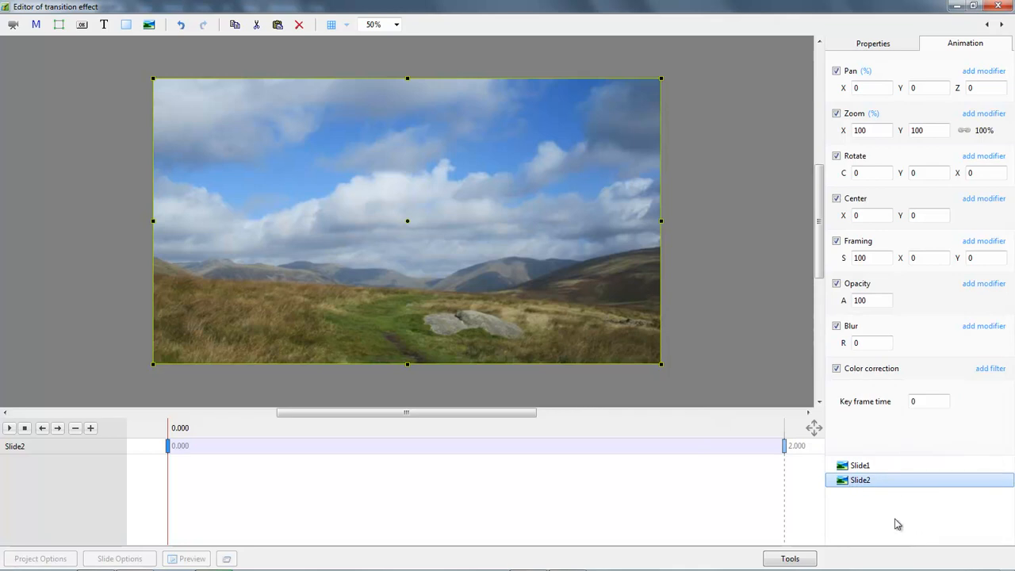
pyautogui.hotkey('ctrl', 'pageup')
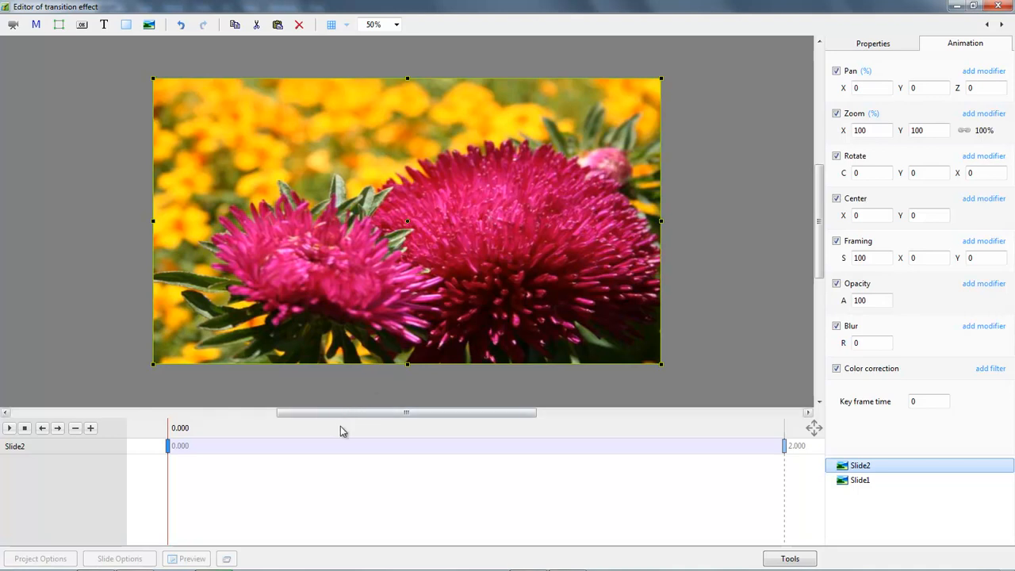
# - At Slide2's 0-second key frame, set Zoom to 59%, Rotate Y to 53 and Pan X to 120%, and preview the motion
pyautogui.click(784, 446)
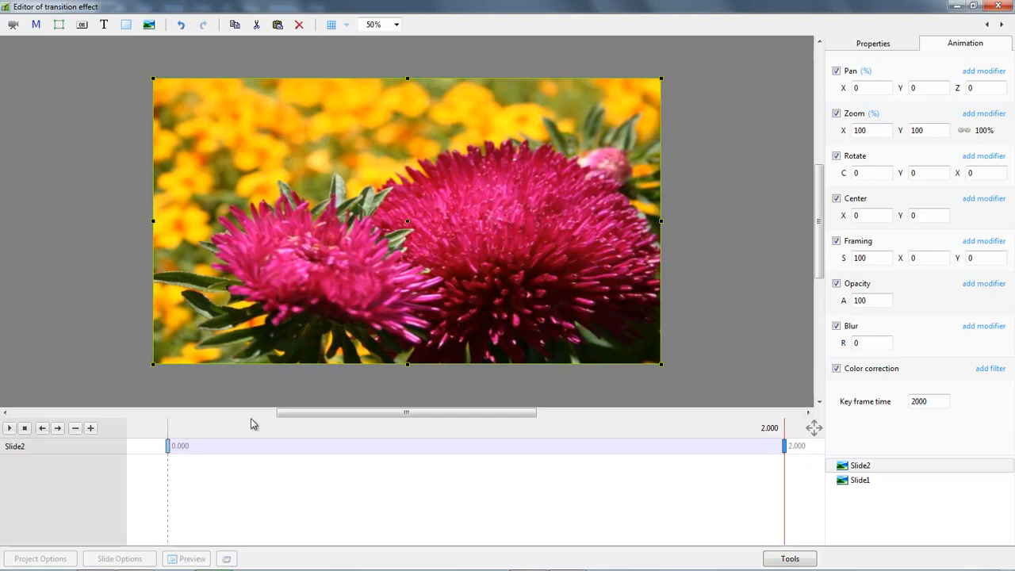
pyautogui.click(168, 446)
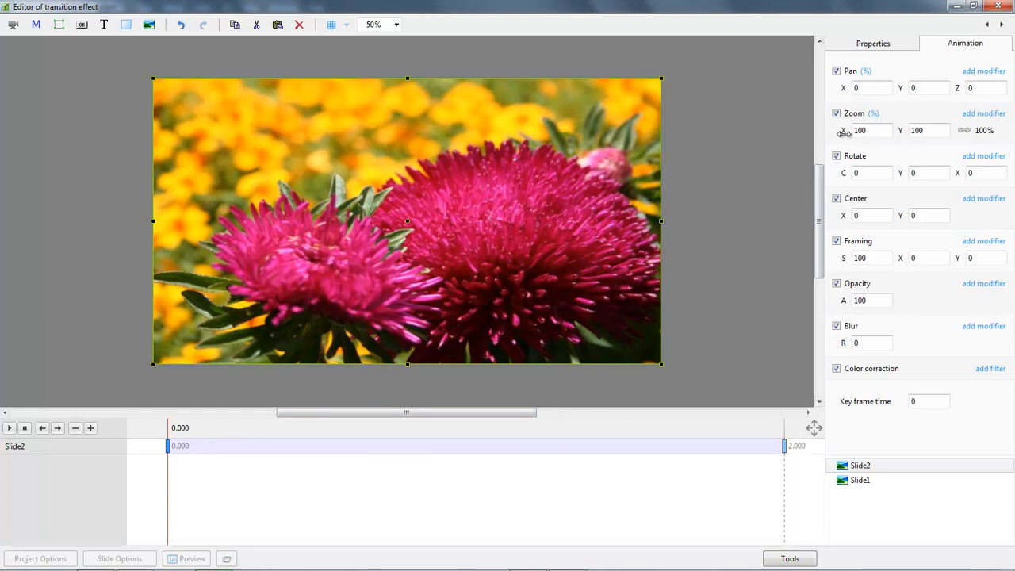
pyautogui.moveTo(842, 131); pyautogui.dragTo(823, 144)
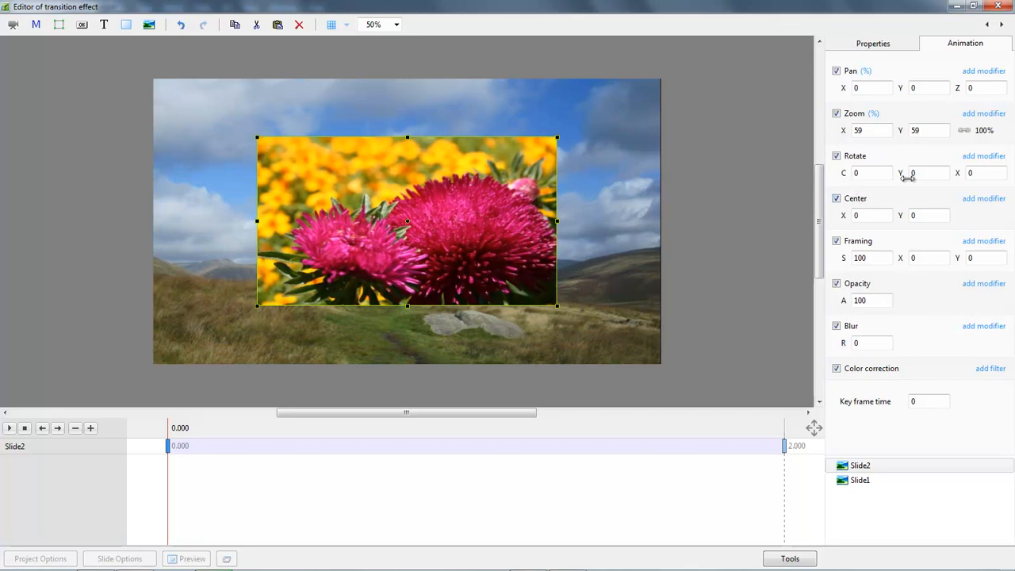
pyautogui.moveTo(902, 173); pyautogui.dragTo(934, 177)
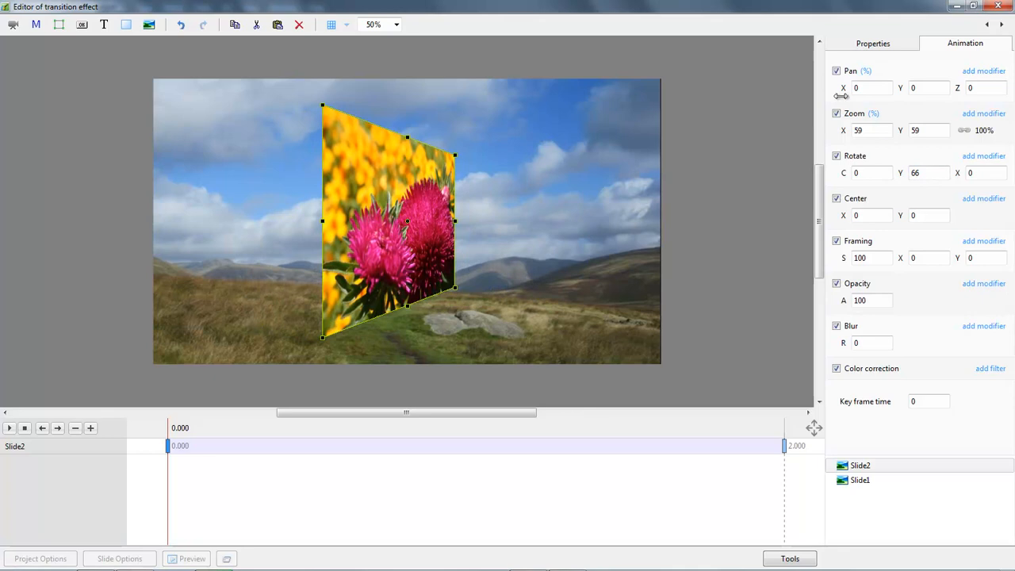
pyautogui.moveTo(848, 88); pyautogui.dragTo(919, 102)
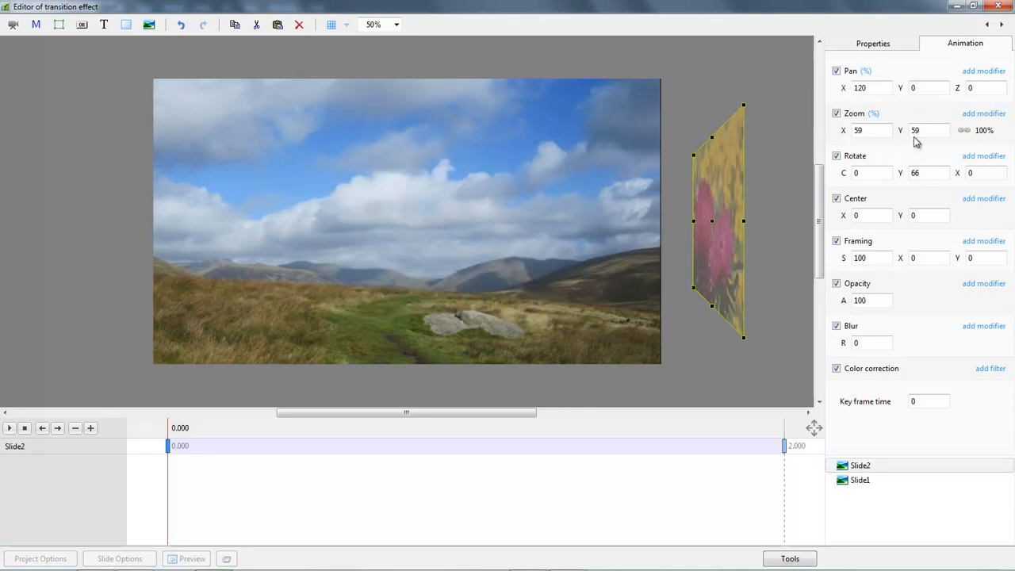
pyautogui.moveTo(901, 173); pyautogui.dragTo(896, 173)
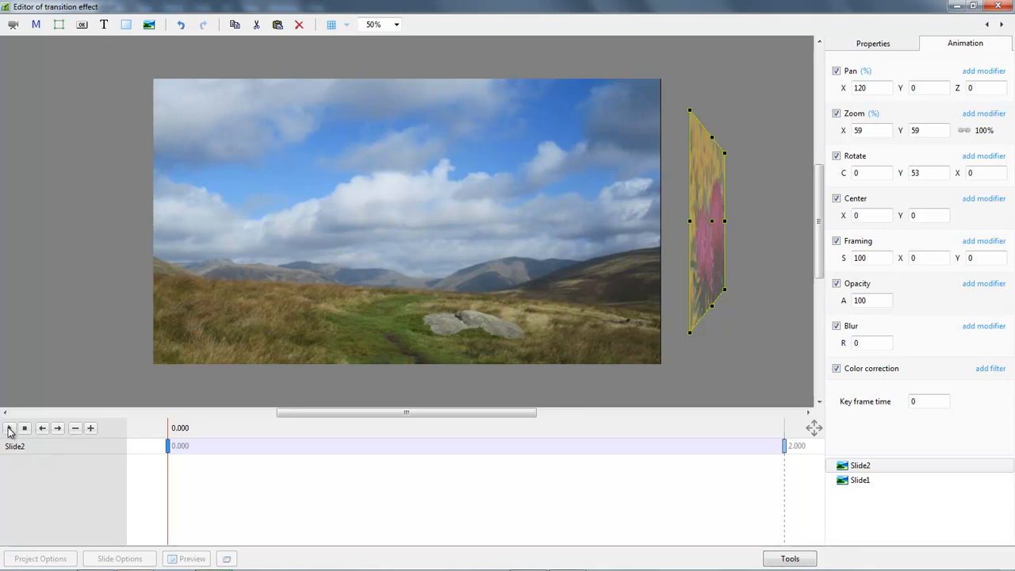
pyautogui.click(9, 428)
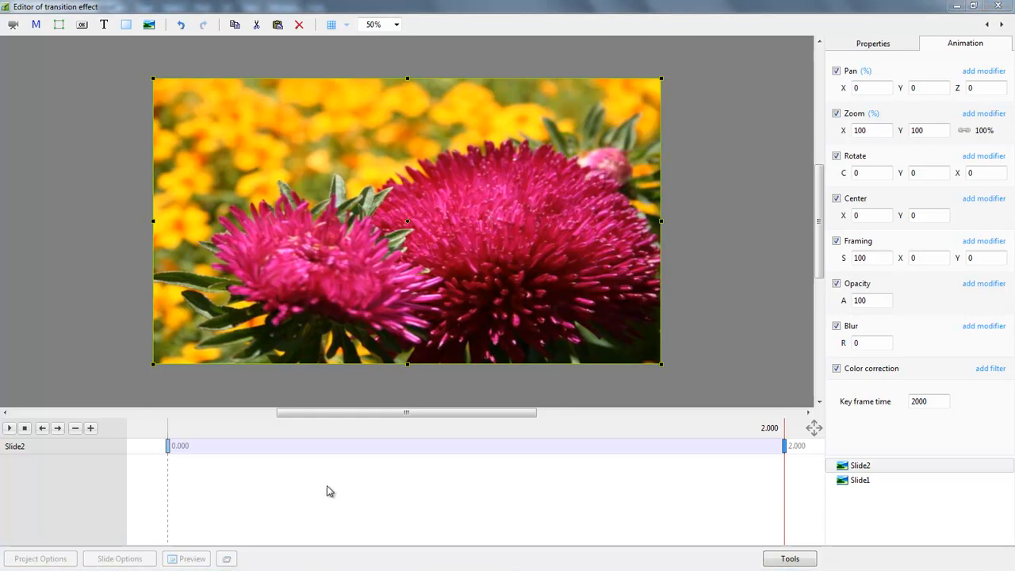
# - At Slide2's 0-second key frame, add the Slow down animation speed modifier to Pan, Zoom and Rotate
pyautogui.click(167, 447)
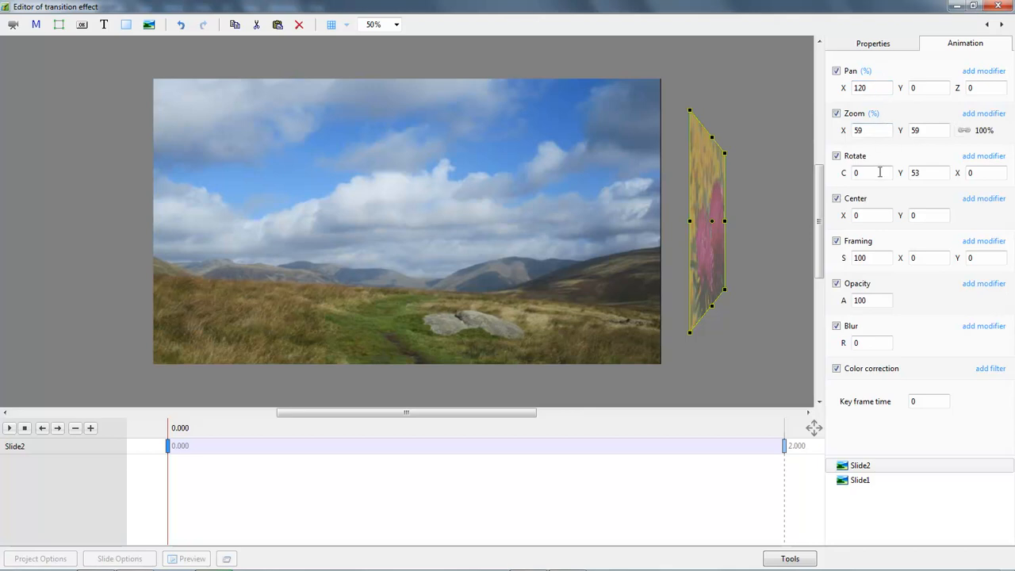
pyautogui.click(983, 76)
pyautogui.moveTo(934, 90)
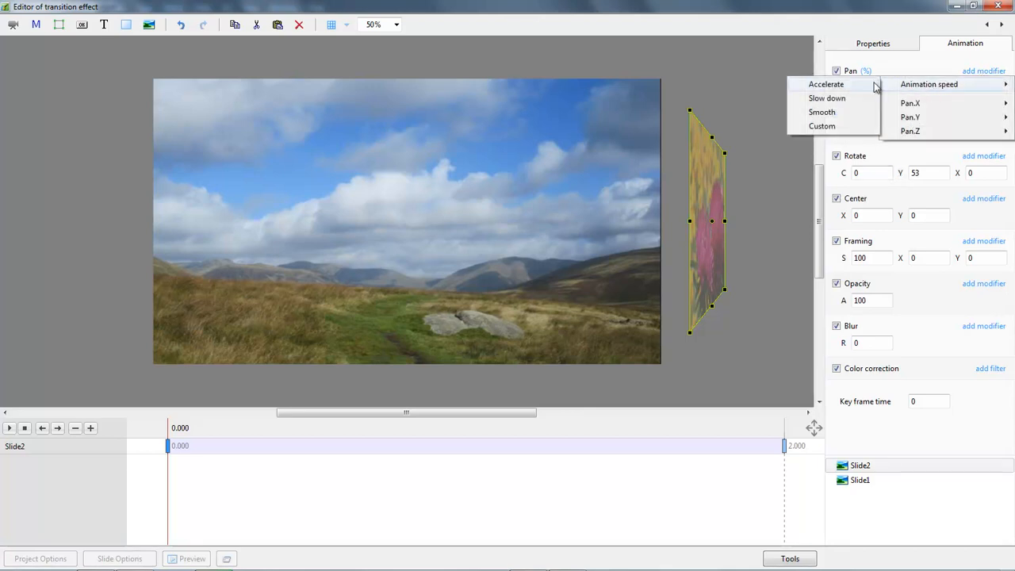
pyautogui.click(827, 98)
pyautogui.click(980, 133)
pyautogui.moveTo(933, 148)
pyautogui.click(830, 157)
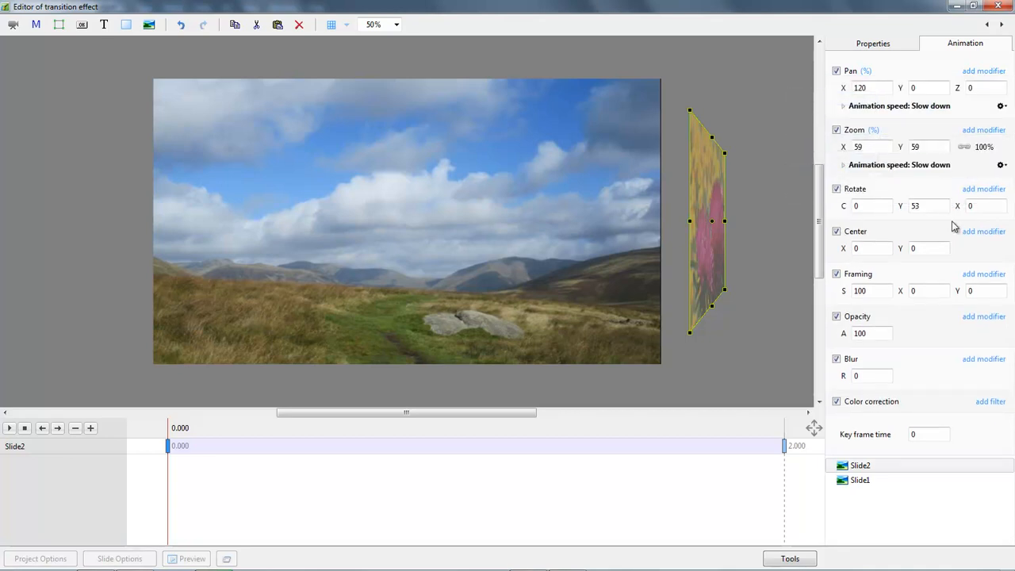
pyautogui.click(983, 189)
pyautogui.moveTo(932, 204)
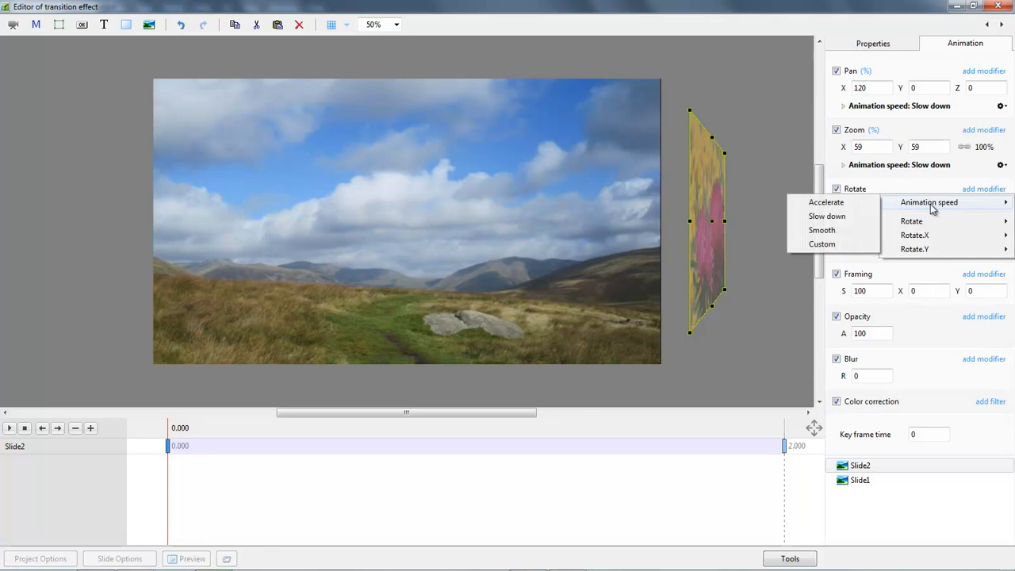
pyautogui.click(837, 217)
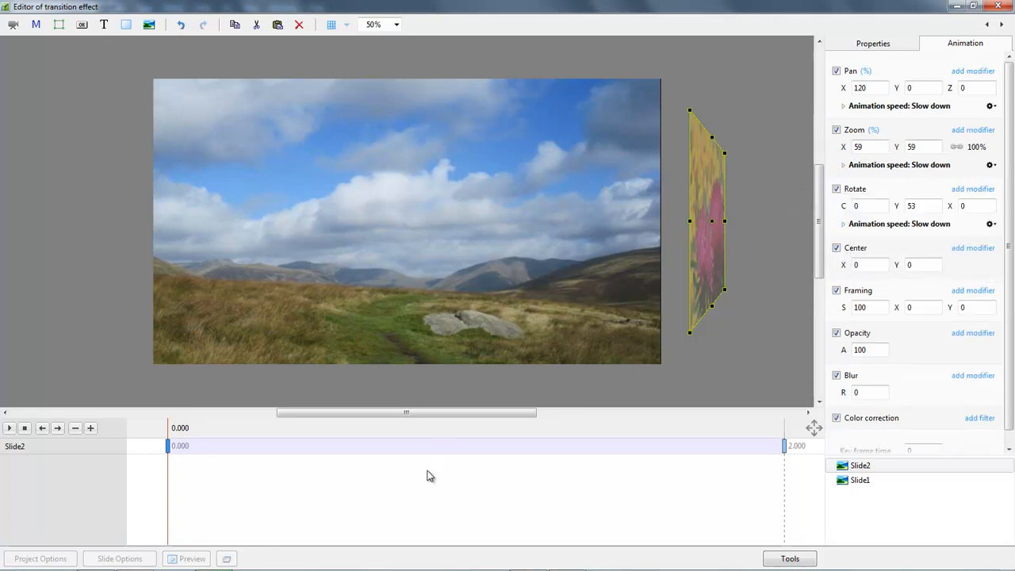
# - Duplicate Slide2 by copying and pasting it, and move the copy behind Slide1 in the object order
pyautogui.moveTo(167, 486)
pyautogui.mouseDown()
pyautogui.moveTo(592, 502)
pyautogui.moveTo(785, 487)
pyautogui.moveTo(249, 498)
pyautogui.mouseUp()
pyautogui.click(169, 447)
pyautogui.click(861, 467)
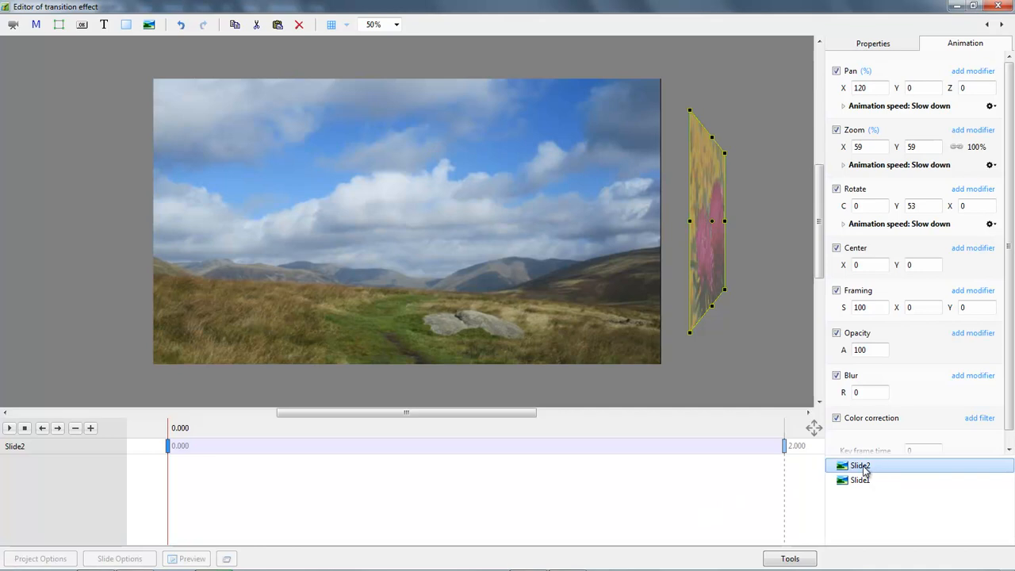
pyautogui.rightClick(868, 467)
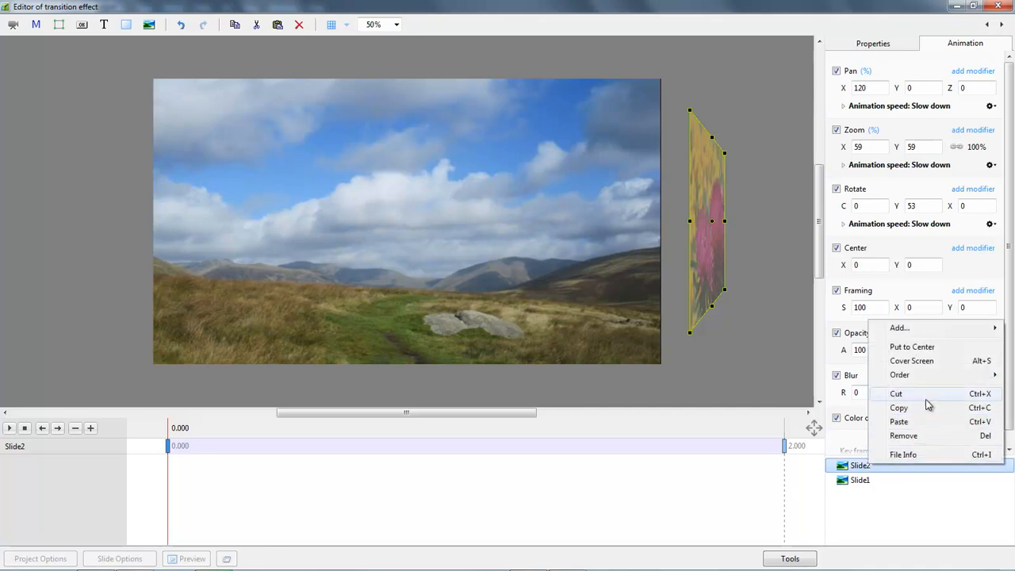
pyautogui.click(897, 409)
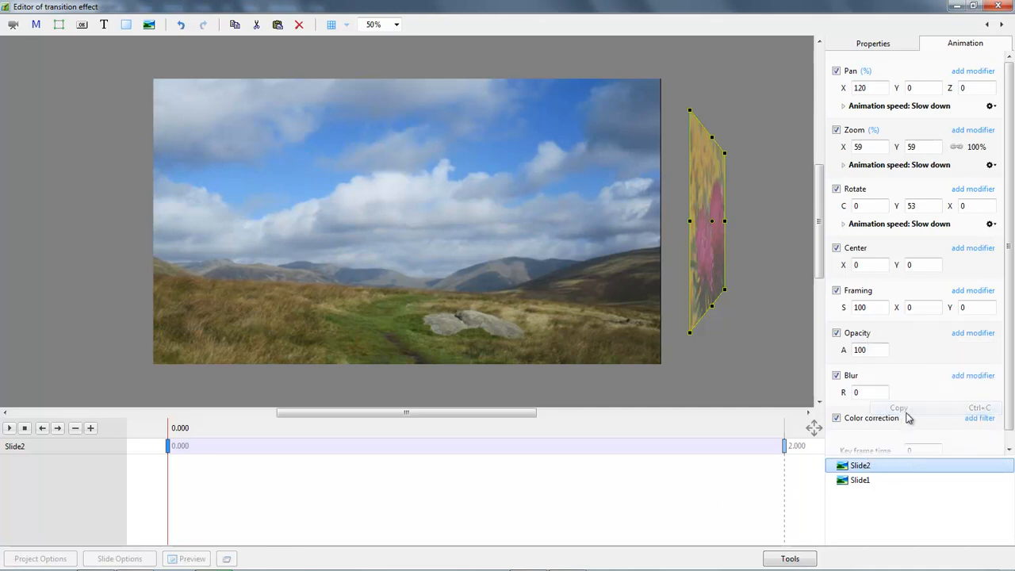
pyautogui.click(844, 501)
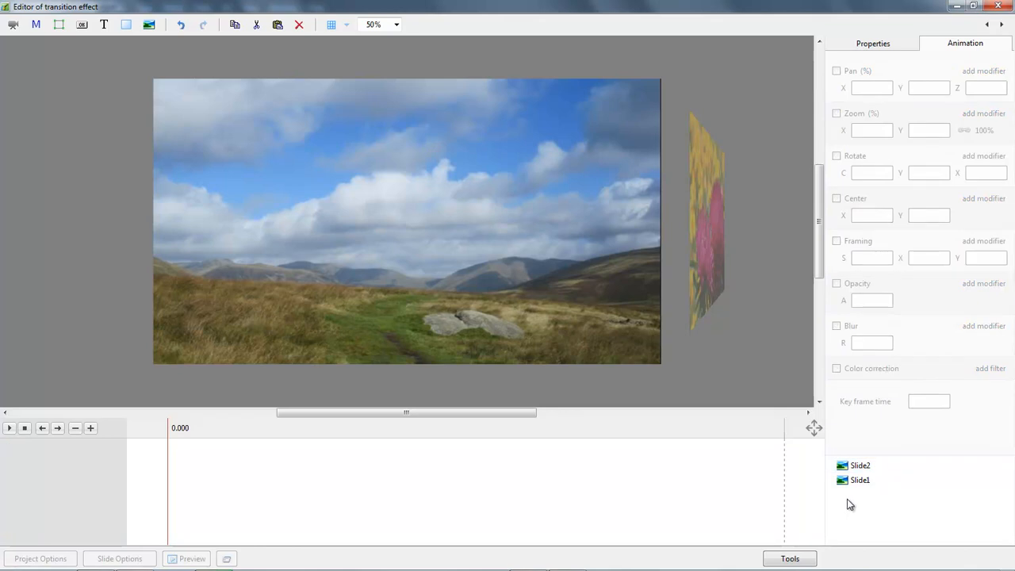
pyautogui.rightClick(845, 498)
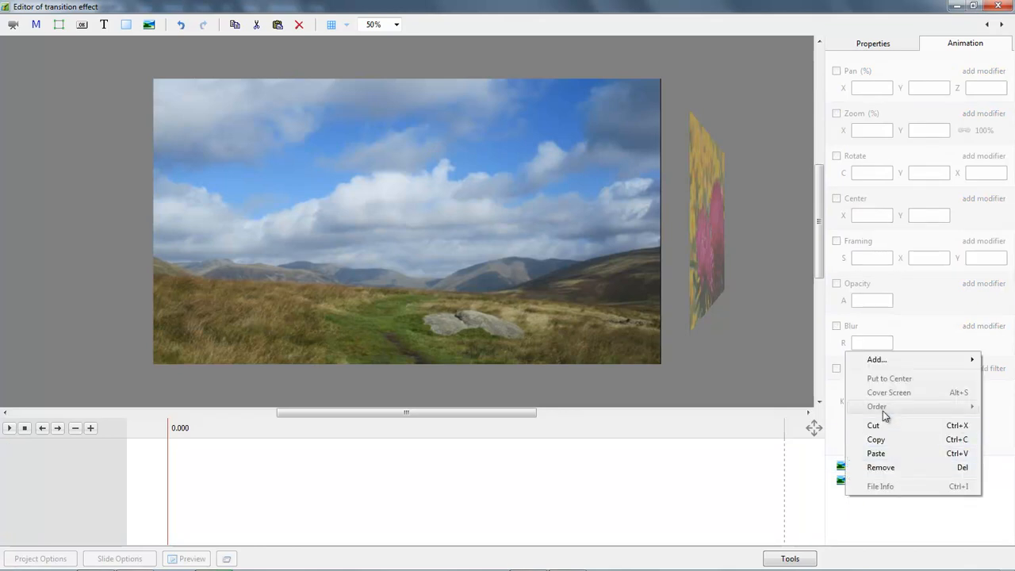
pyautogui.click(876, 454)
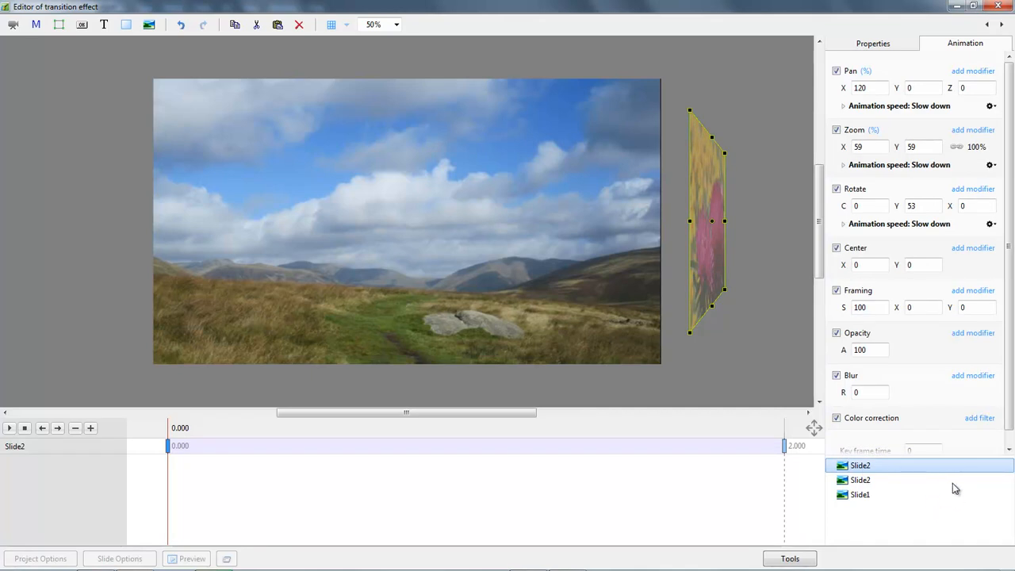
pyautogui.hotkey('shift', 'pagedown')
pyautogui.hotkey('shift', 'pagedown')
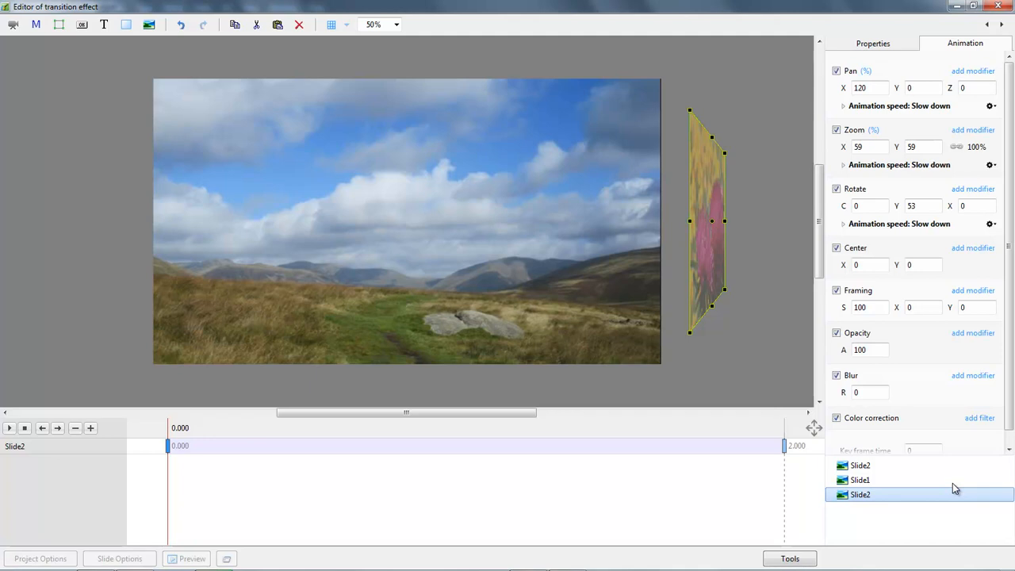
# - Remove the Slow down animation speed modifiers from Pan, Zoom and Rotate of the rearmost Slide2 copy
pyautogui.rightClick(867, 494)
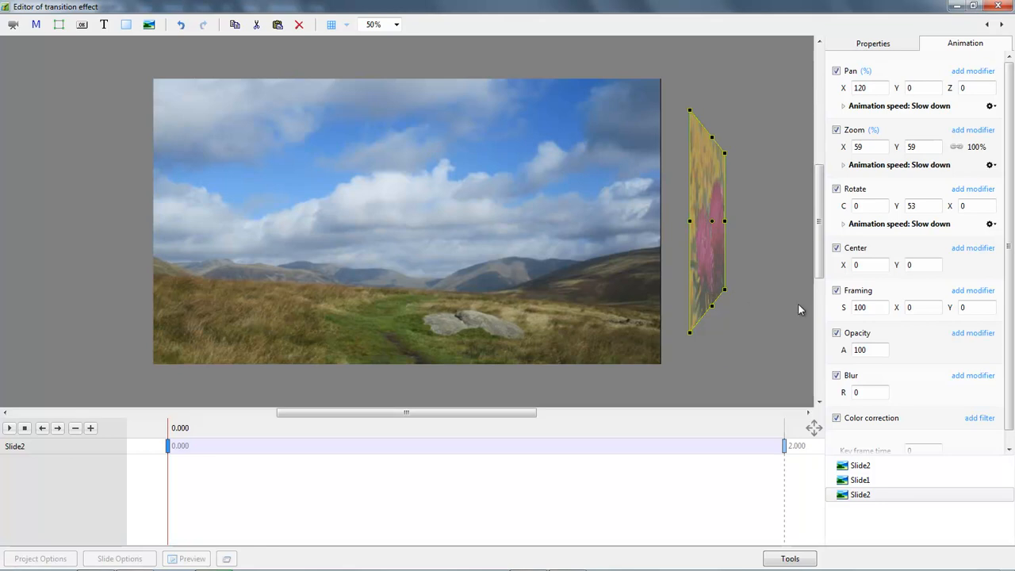
pyautogui.click(993, 108)
pyautogui.click(850, 132)
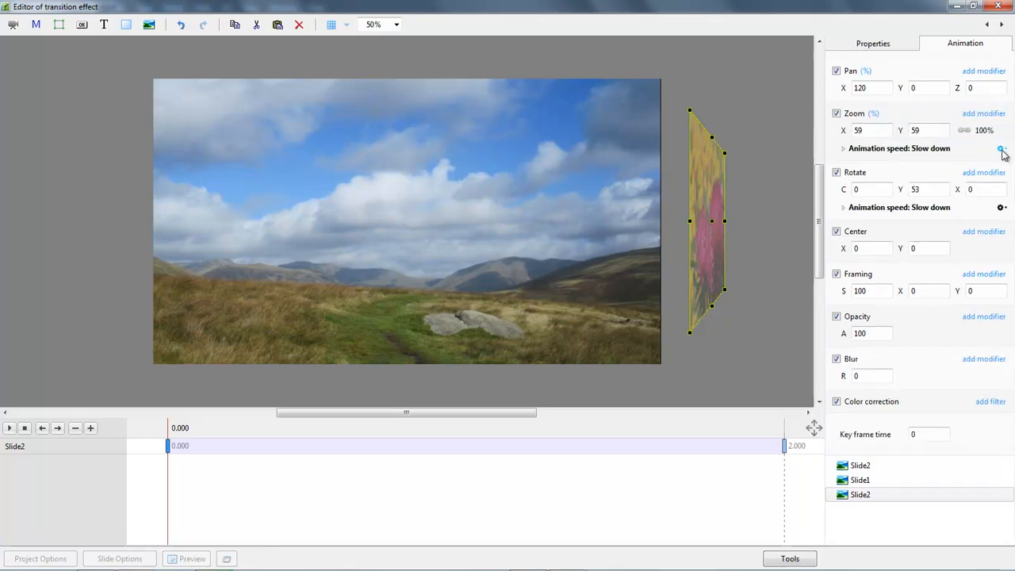
pyautogui.click(1002, 150)
pyautogui.click(943, 175)
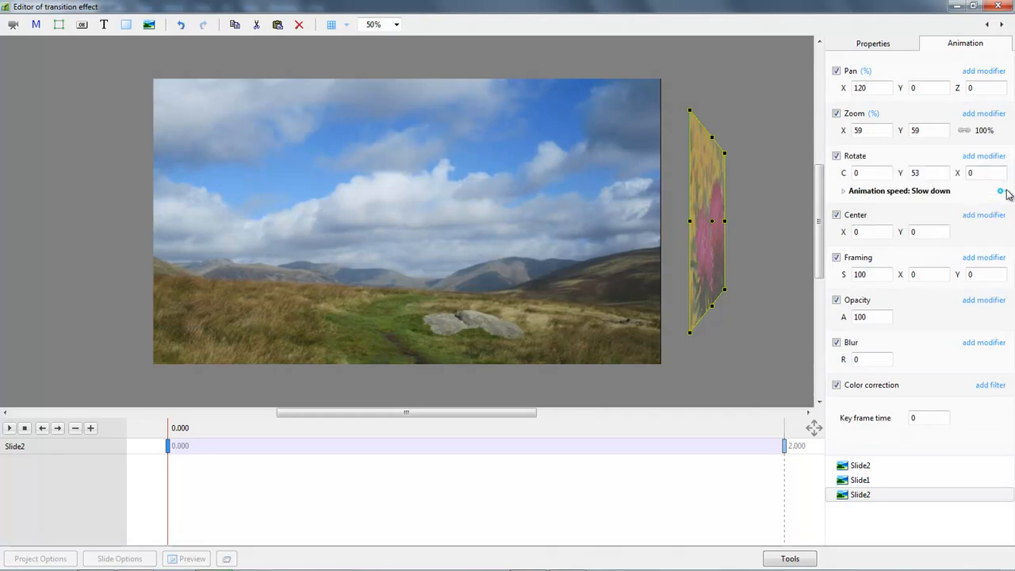
pyautogui.click(1001, 191)
pyautogui.click(872, 215)
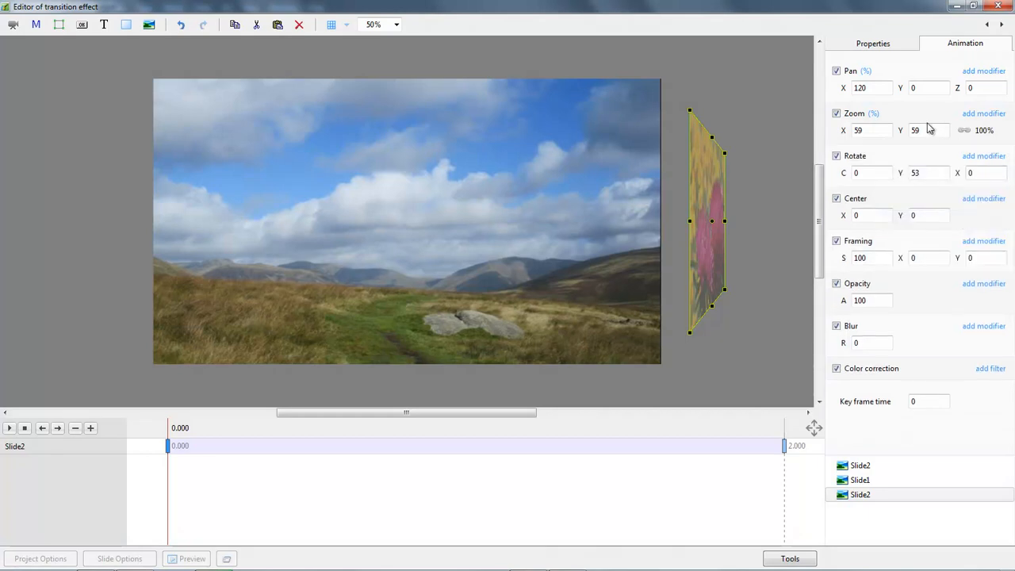
# - Reset the rearmost Slide2 copy's 0-second key frame to Pan X 0, Zoom 100% and Rotate Y 0, and scrub through the motion
pyautogui.doubleClick(843, 88)
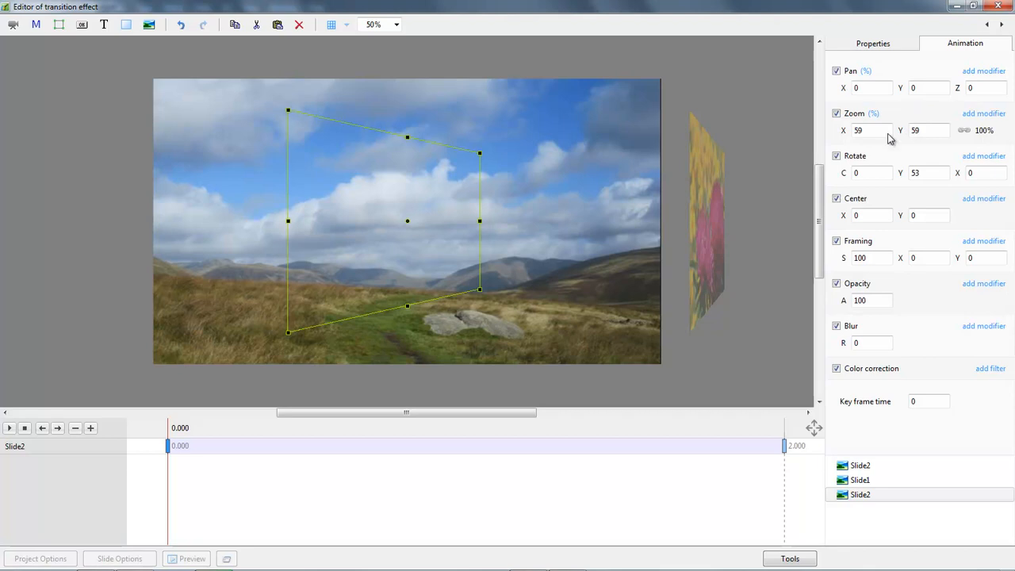
pyautogui.doubleClick(842, 130)
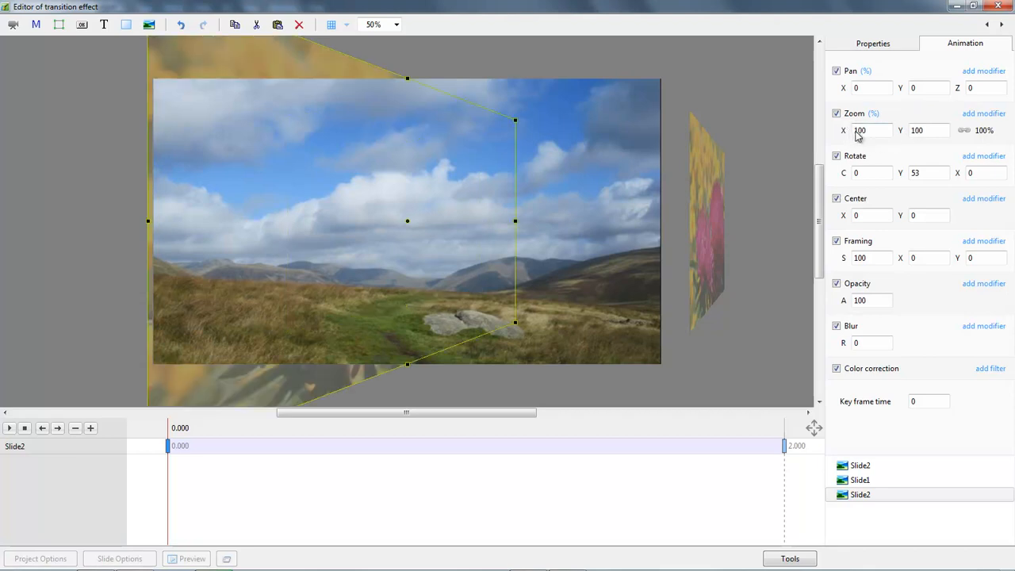
pyautogui.doubleClick(903, 173)
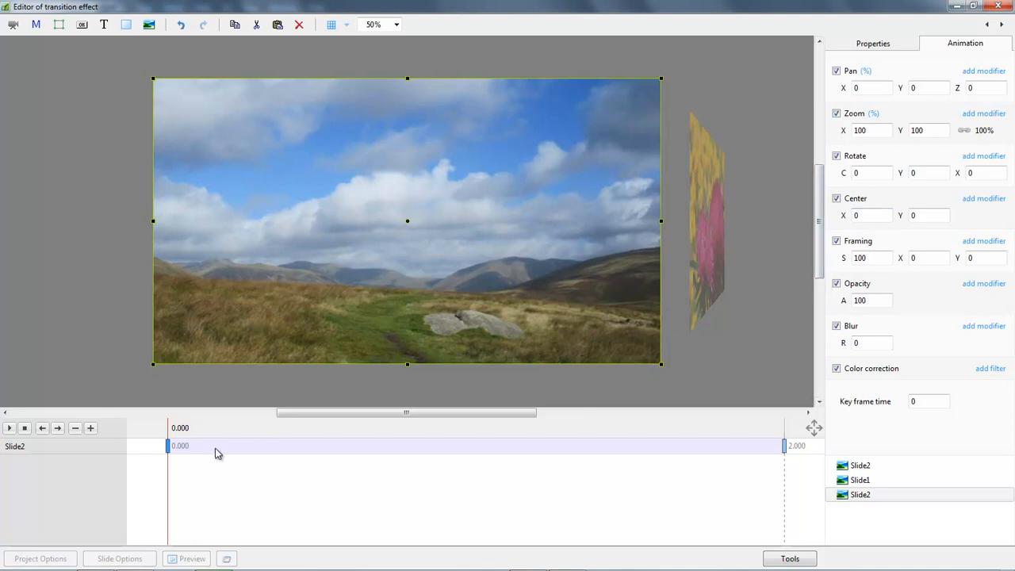
pyautogui.moveTo(167, 479); pyautogui.dragTo(299, 507)
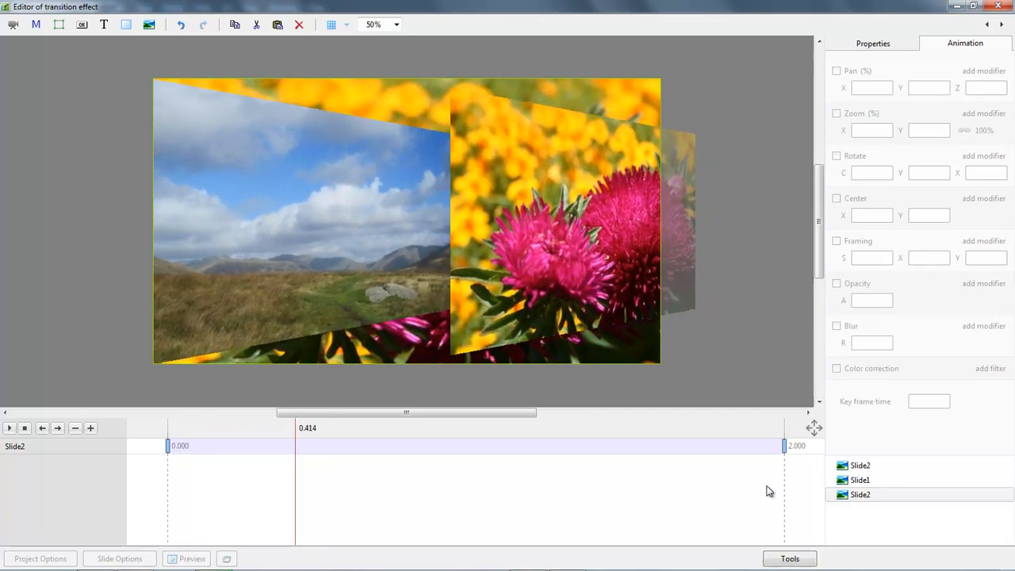
# - Delete the 2-second key frame of the rearmost Slide2 copy
pyautogui.click(855, 496)
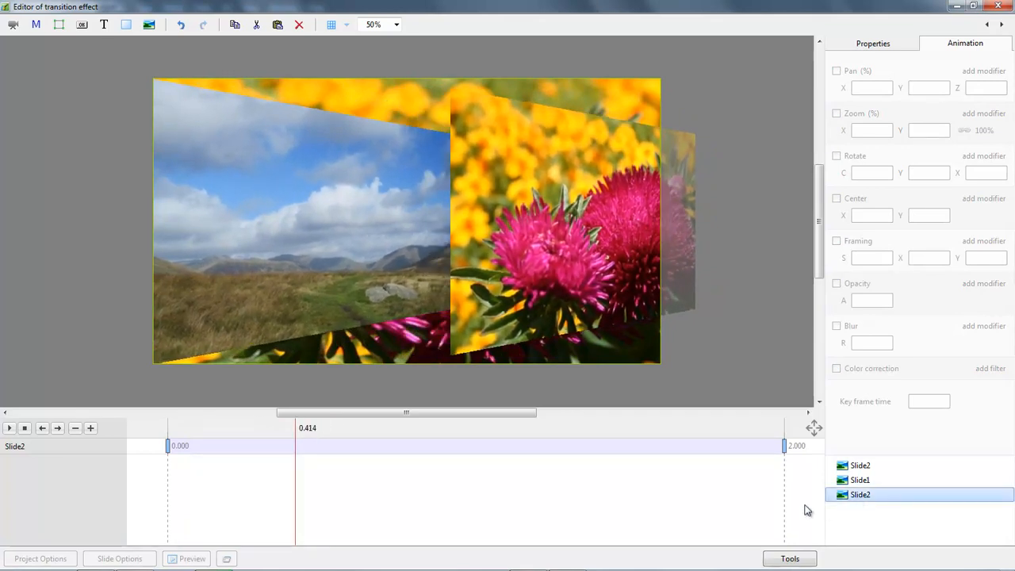
pyautogui.click(784, 448)
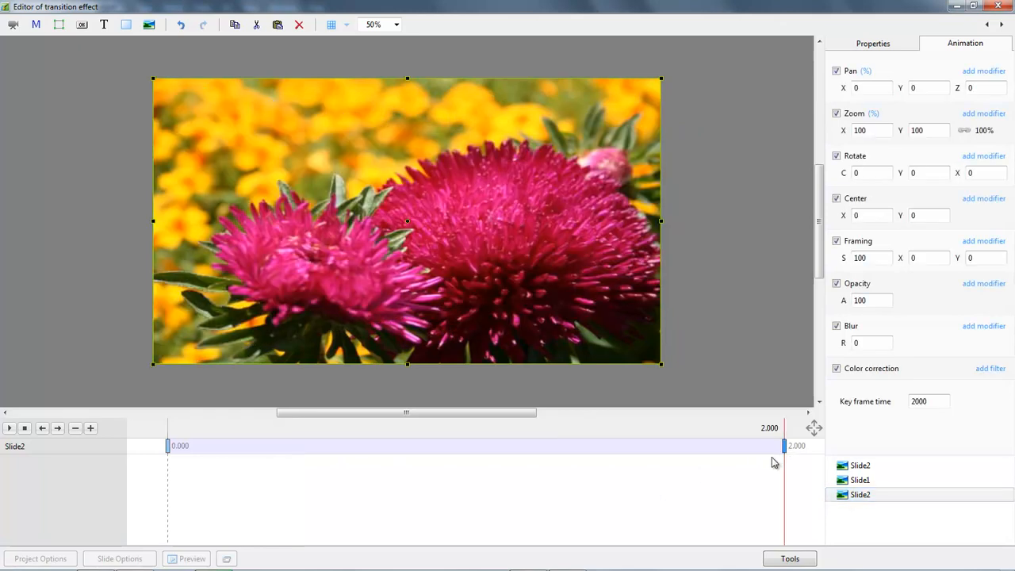
pyautogui.click(776, 479)
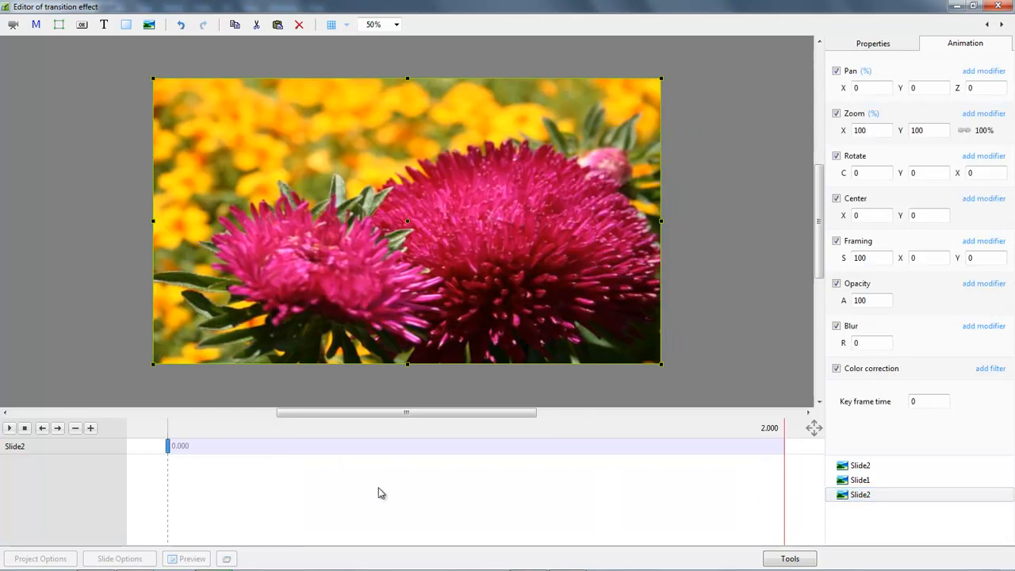
# - At the rearmost Slide2's remaining key frame, set Blur to 32, enlarge Zoom to about 108% and set Opacity to 75
pyautogui.click(169, 447)
pyautogui.moveTo(168, 475); pyautogui.dragTo(311, 491)
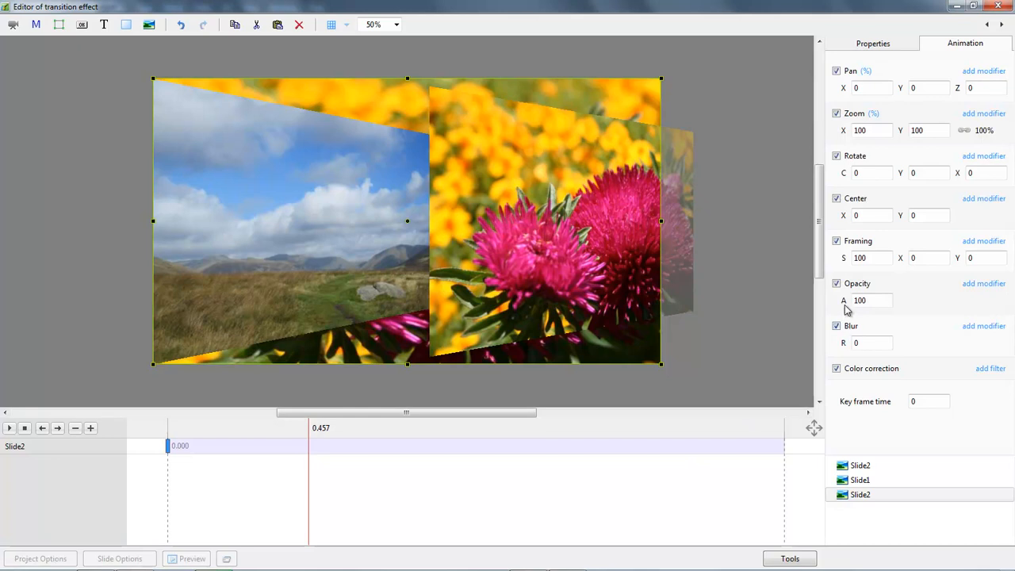
pyautogui.moveTo(842, 342); pyautogui.dragTo(858, 341)
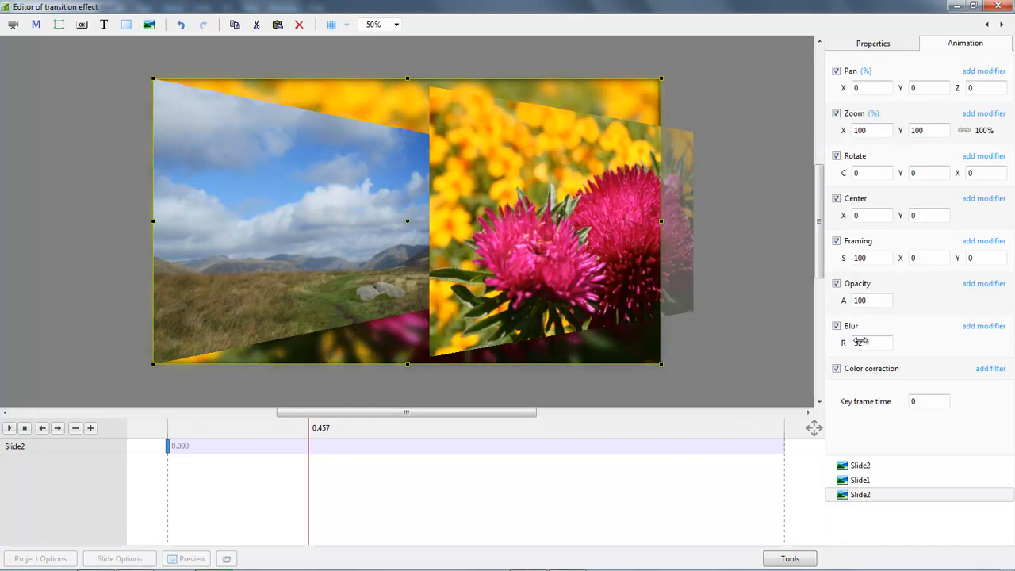
pyautogui.moveTo(661, 364); pyautogui.dragTo(681, 375)
pyautogui.moveTo(843, 300); pyautogui.dragTo(828, 300)
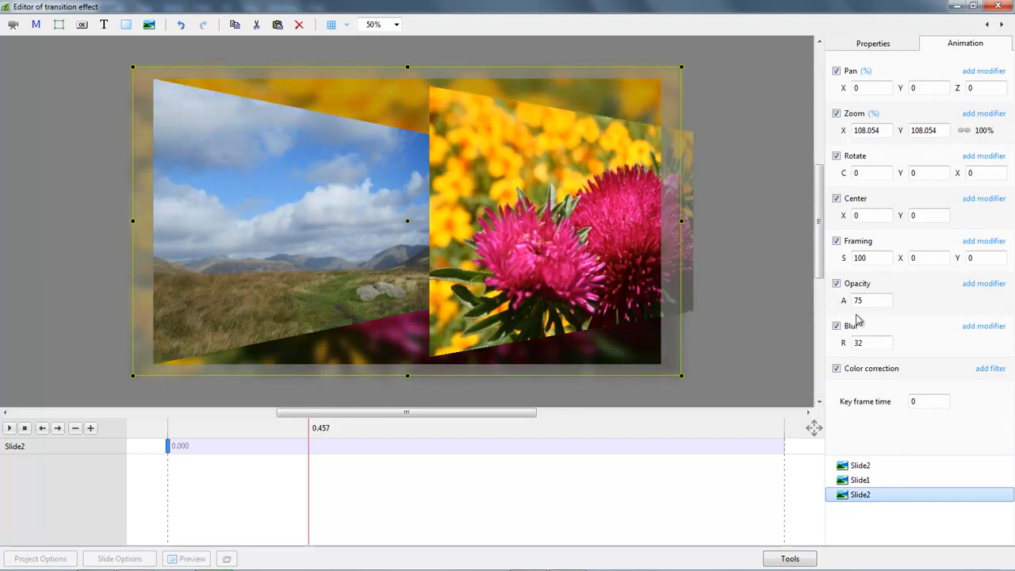
# - Add a Hue / Saturation filter with Saturation -67 to the rearmost Slide2 copy and play the transition from the start
pyautogui.click(992, 369)
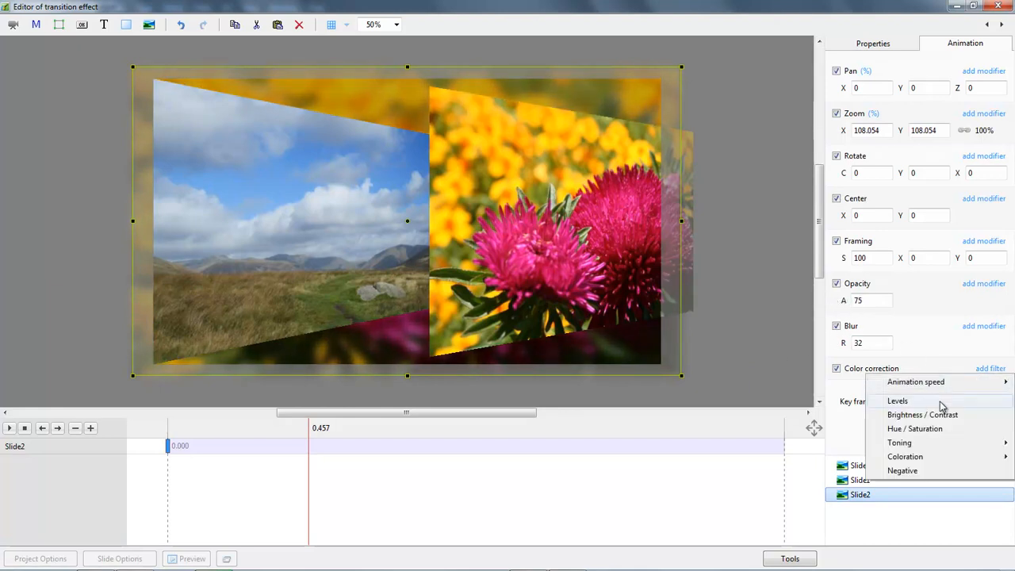
pyautogui.click(925, 429)
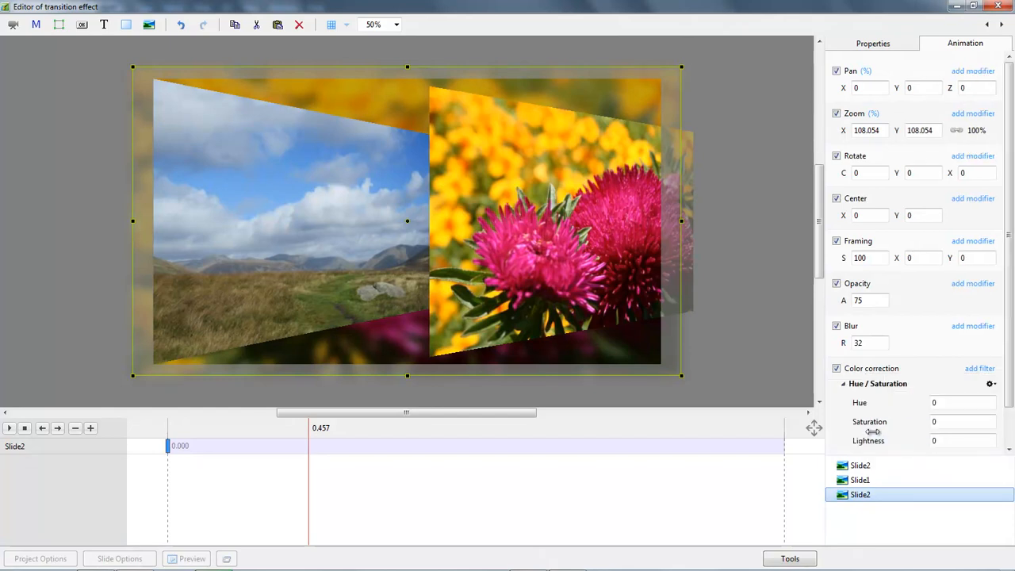
pyautogui.moveTo(870, 422); pyautogui.dragTo(828, 418)
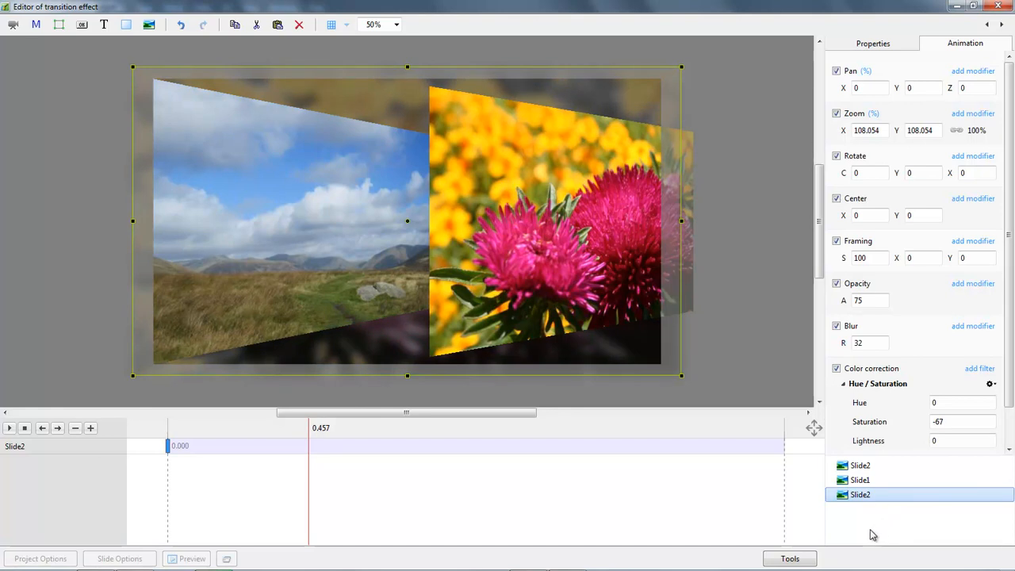
pyautogui.click(169, 447)
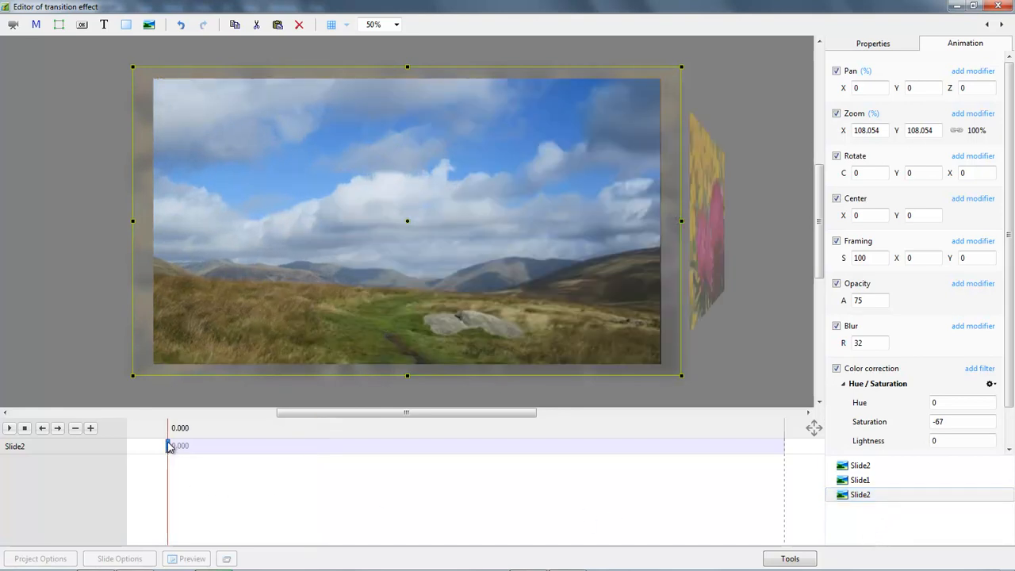
pyautogui.click(9, 429)
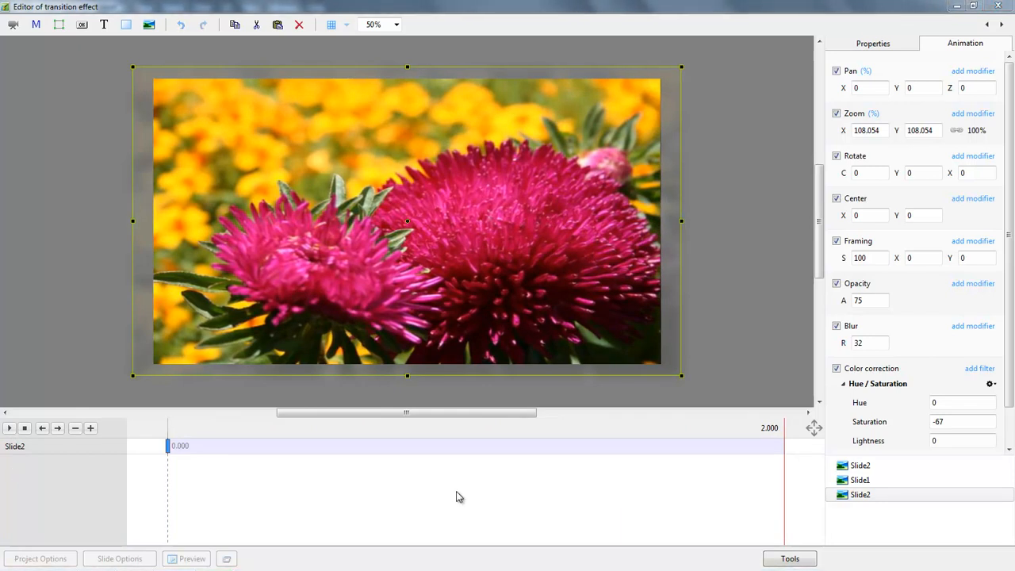
# - Close the transition editor, save the 3D slide transition and confirm it for slide 3
pyautogui.click(997, 7)
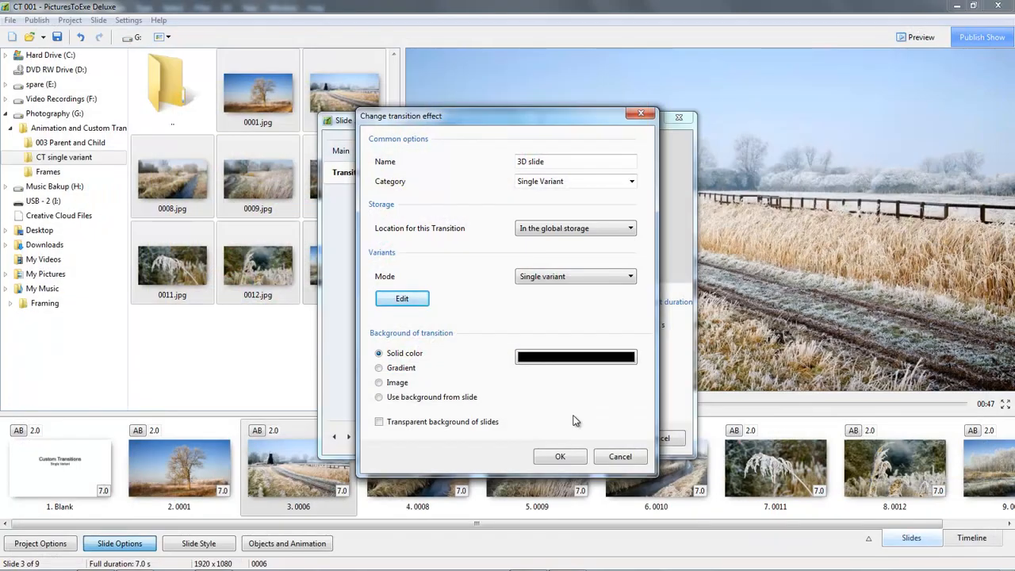
pyautogui.click(559, 458)
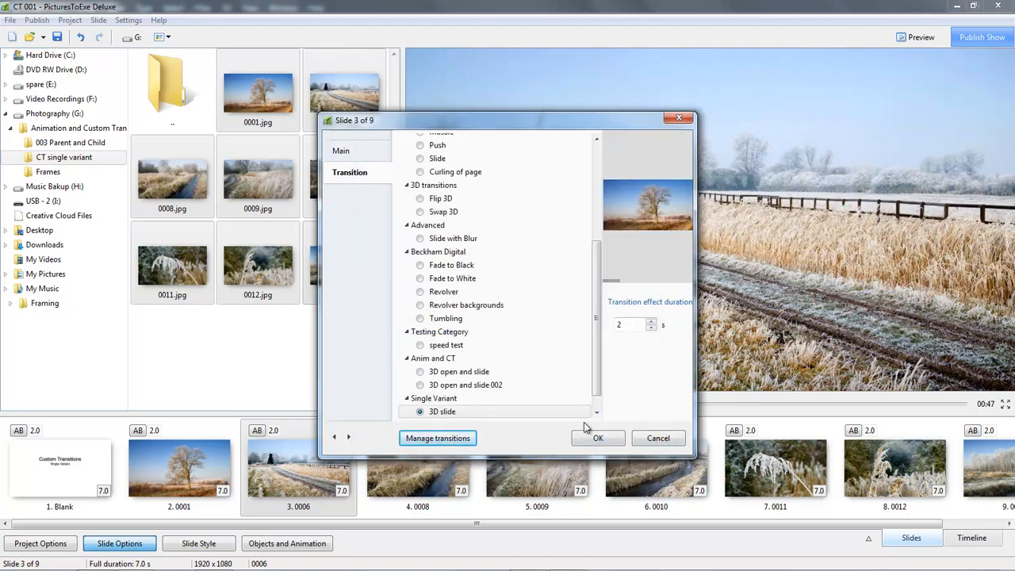
pyautogui.click(598, 440)
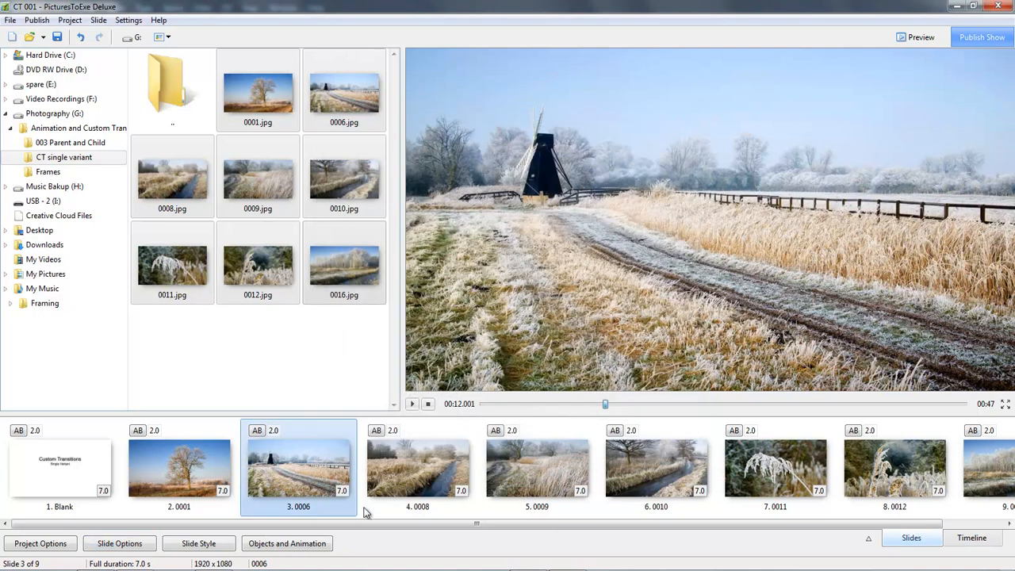
# - Apply the 3D slide transition with a 5-second effect duration to slides 3 through 8
pyautogui.click(167, 476)
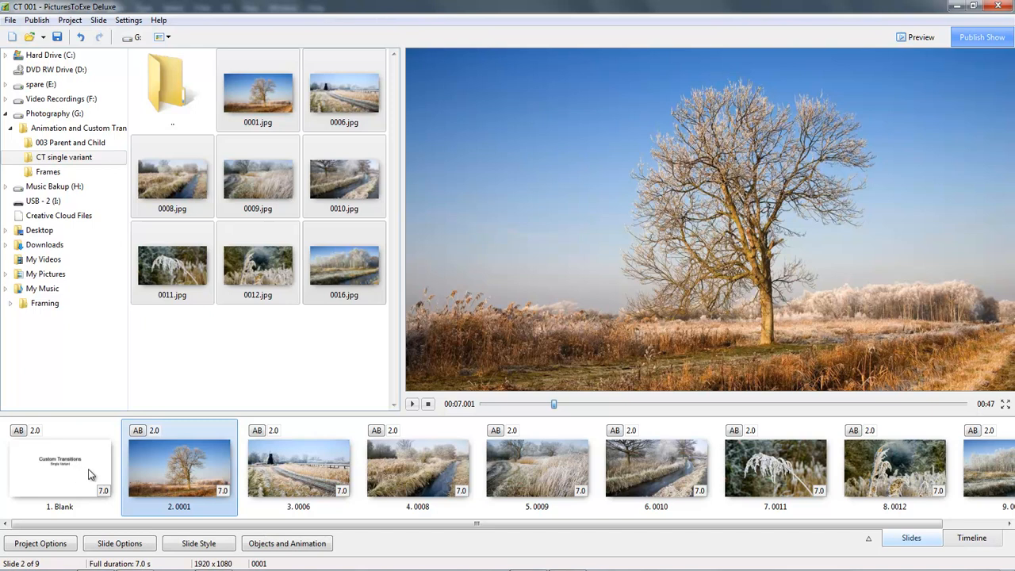
pyautogui.click(286, 476)
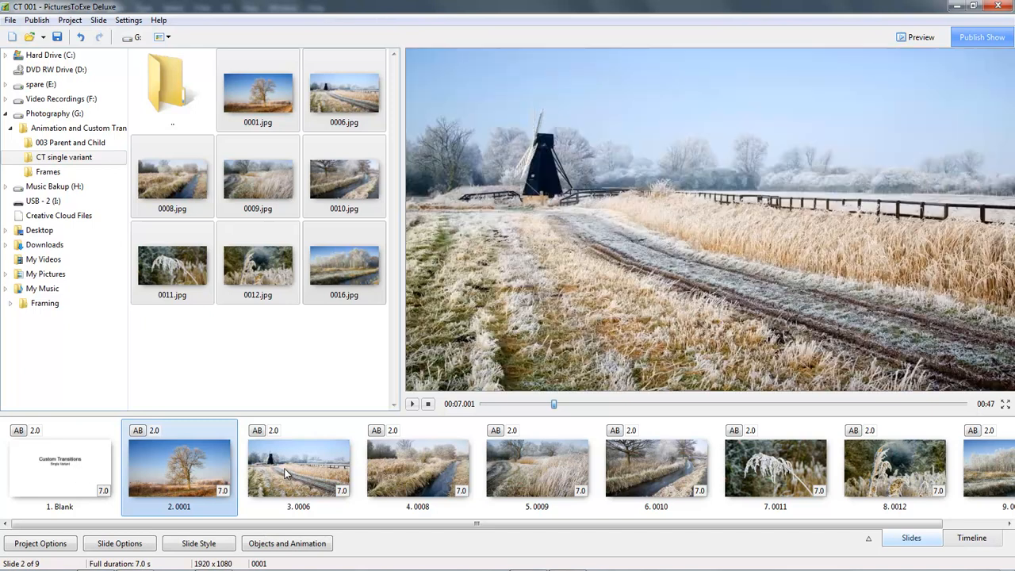
pyautogui.keyDown('shift'); pyautogui.click(900, 471); pyautogui.keyUp('shift')
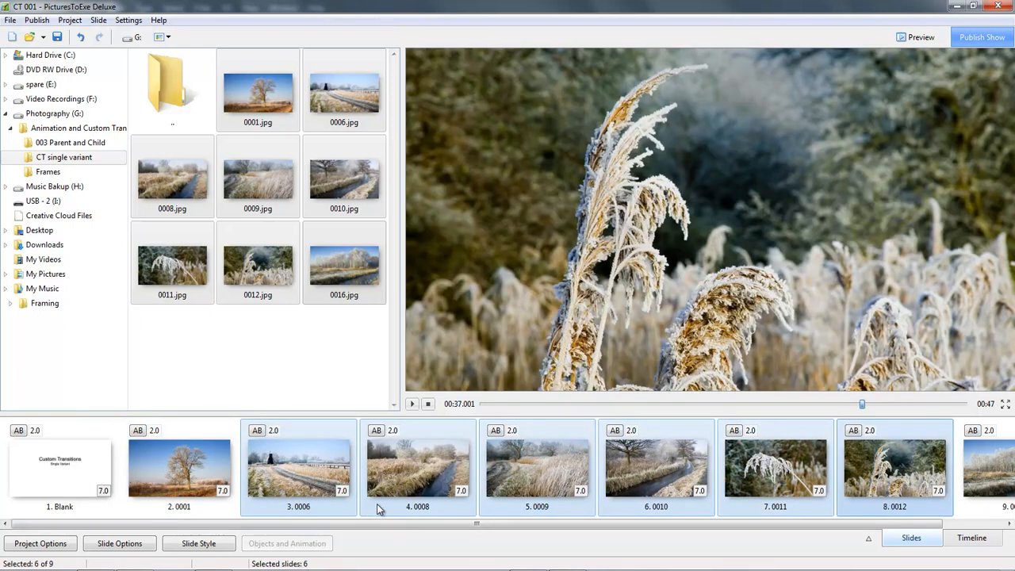
pyautogui.click(121, 547)
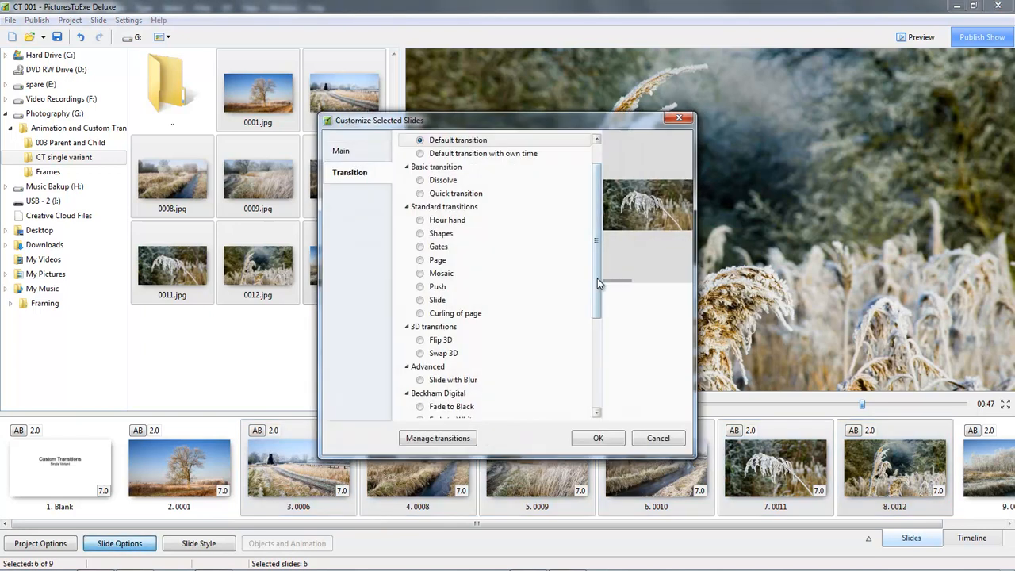
pyautogui.moveTo(598, 284); pyautogui.dragTo(598, 375)
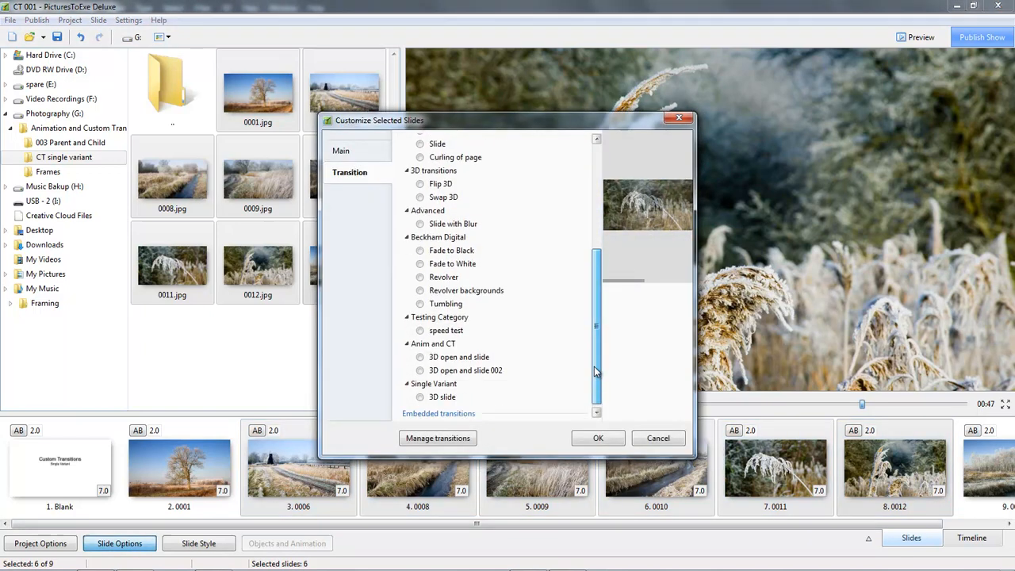
pyautogui.click(423, 393)
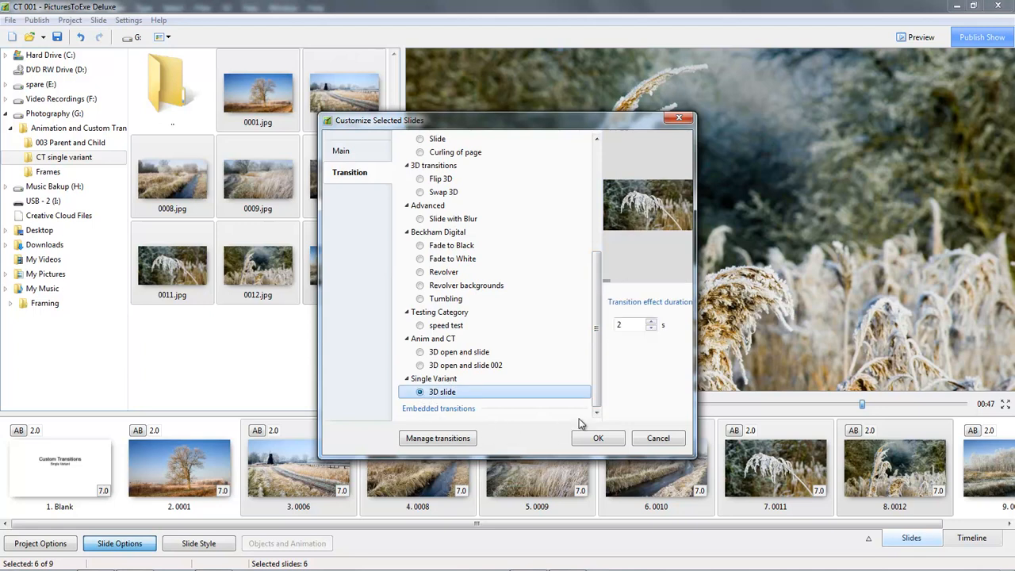
pyautogui.moveTo(626, 325); pyautogui.dragTo(611, 326)
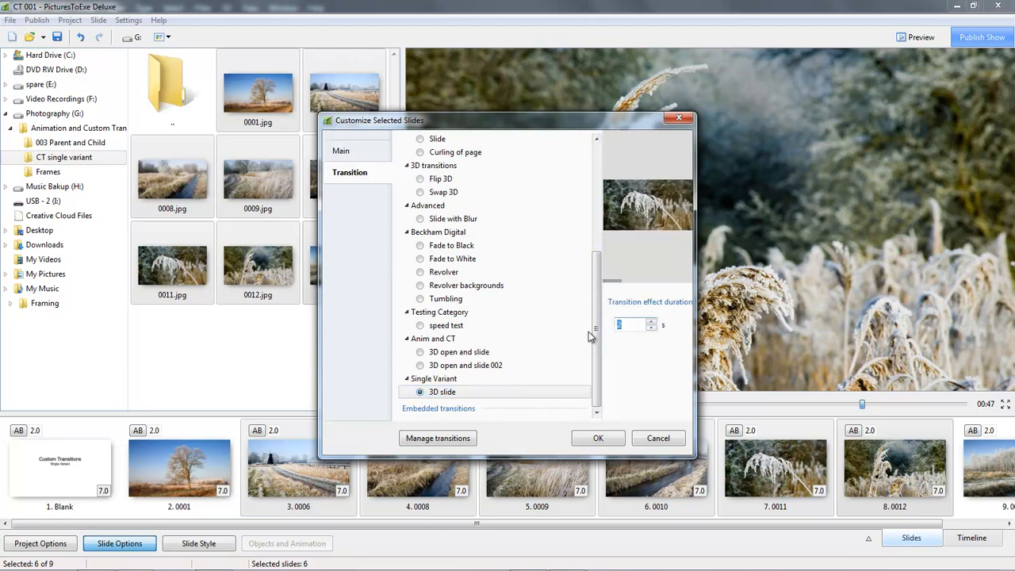
pyautogui.write('5.0')
pyautogui.click(598, 438)
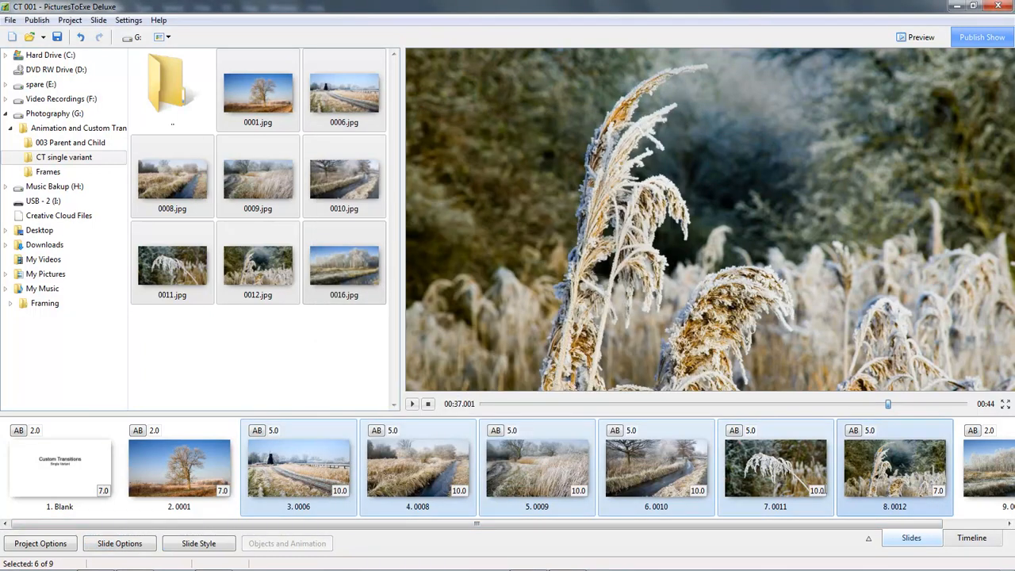
# - Set the full duration of slides 3 through 8 to 12 seconds and play the show from slide 1
pyautogui.click(818, 490)
pyautogui.write('12')
pyautogui.press('Return')
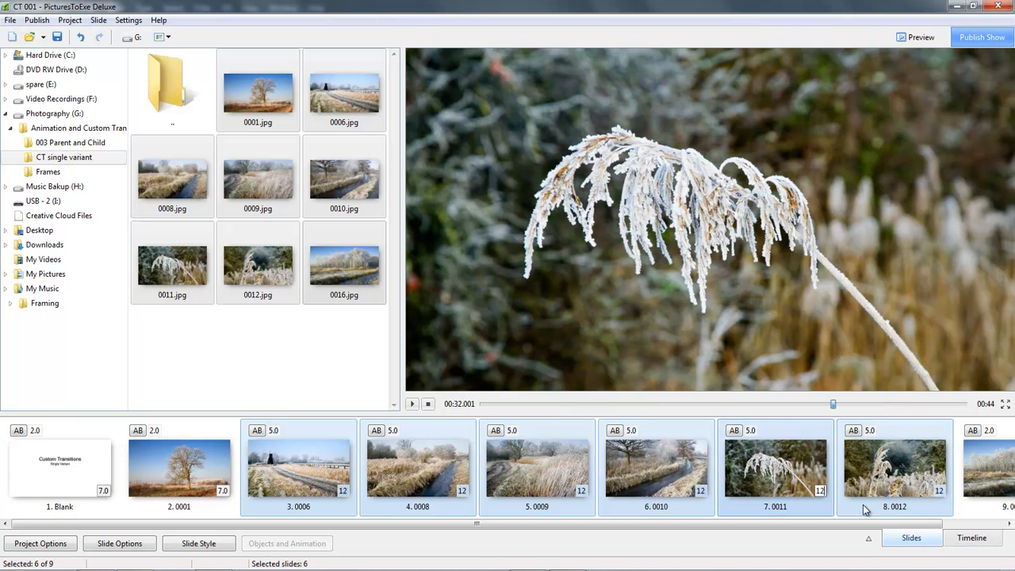
pyautogui.click(62, 472)
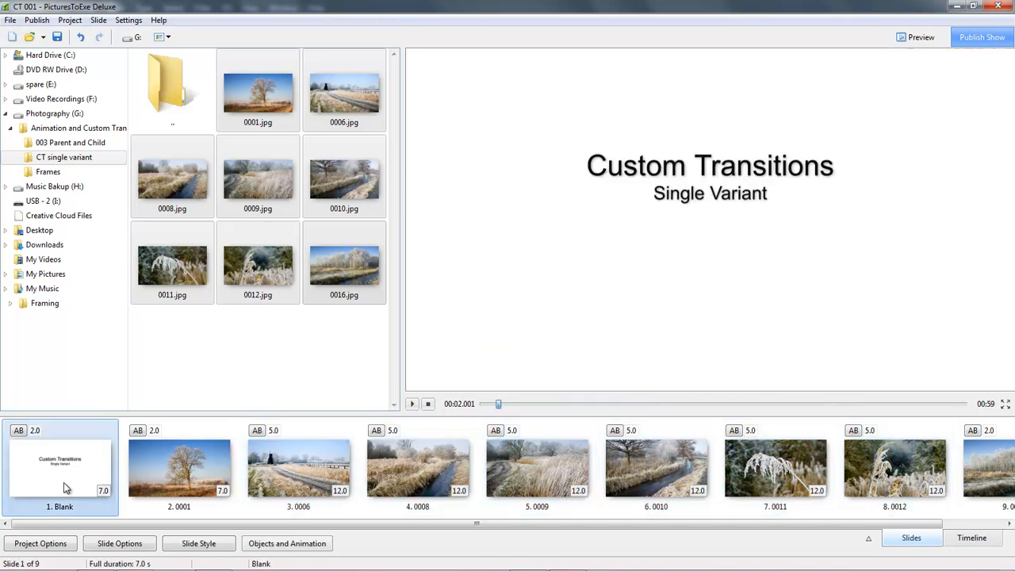
pyautogui.click(411, 405)
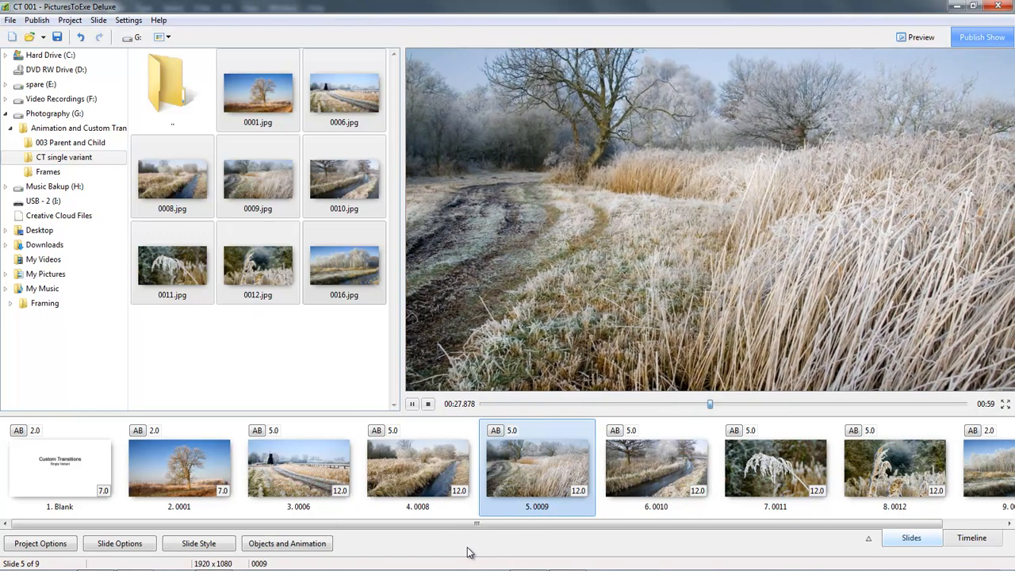
# - Set the transition duration of slides 3 through 8 to 4 seconds and play the show from slide 2
pyautogui.click(302, 473)
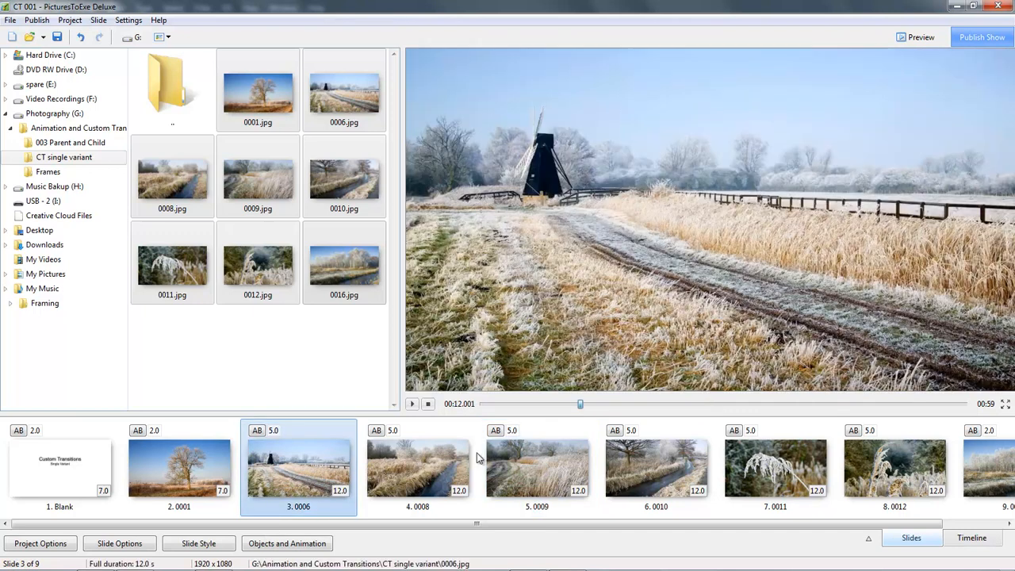
pyautogui.keyDown('shift'); pyautogui.click(889, 466); pyautogui.keyUp('shift')
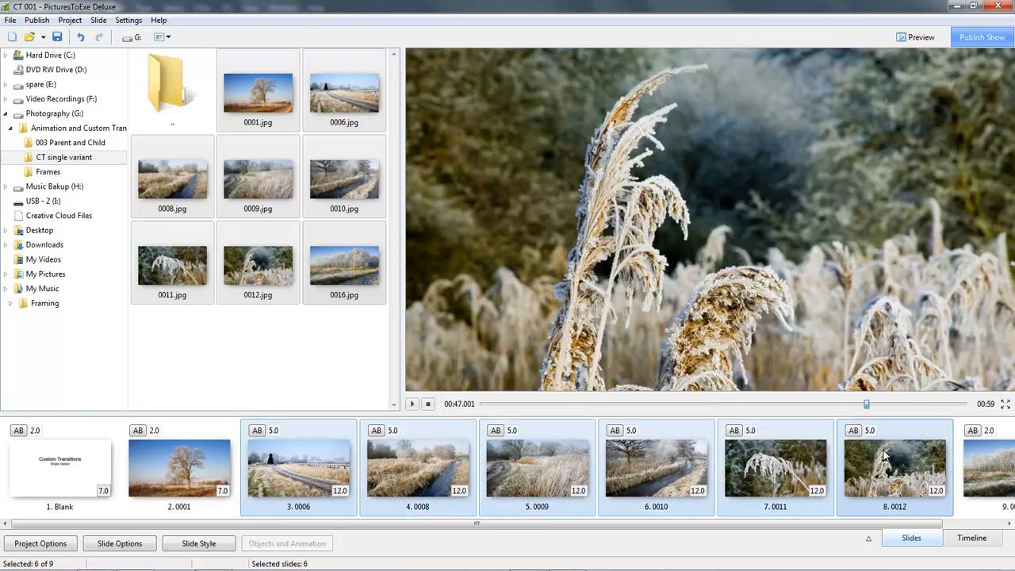
pyautogui.click(871, 430)
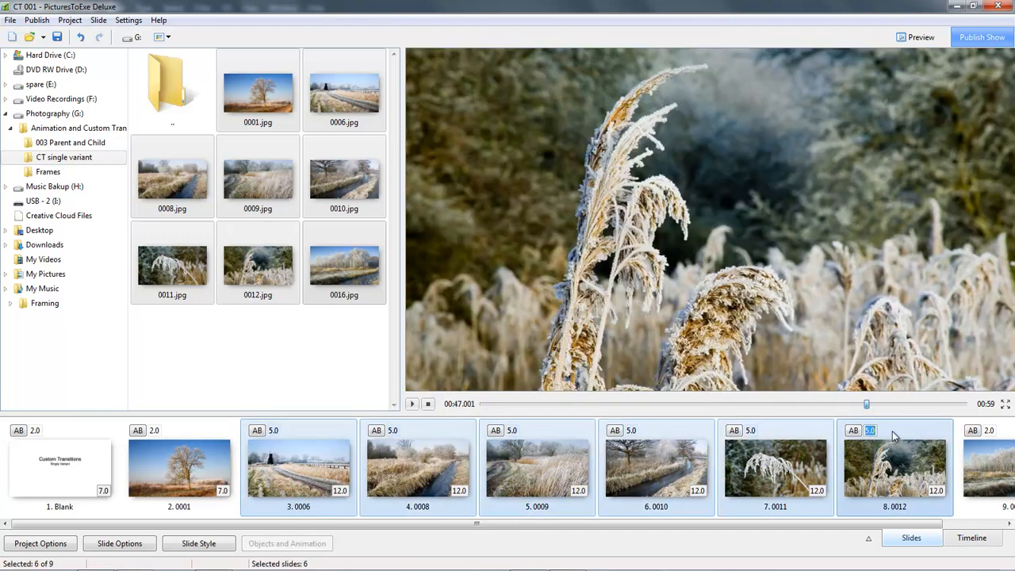
pyautogui.write('4')
pyautogui.click(199, 458)
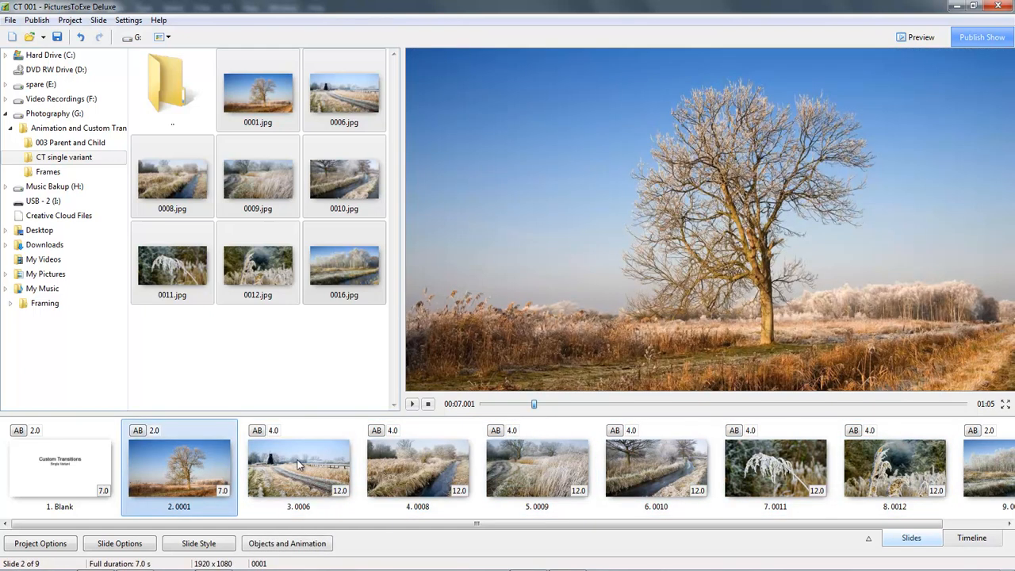
pyautogui.click(413, 404)
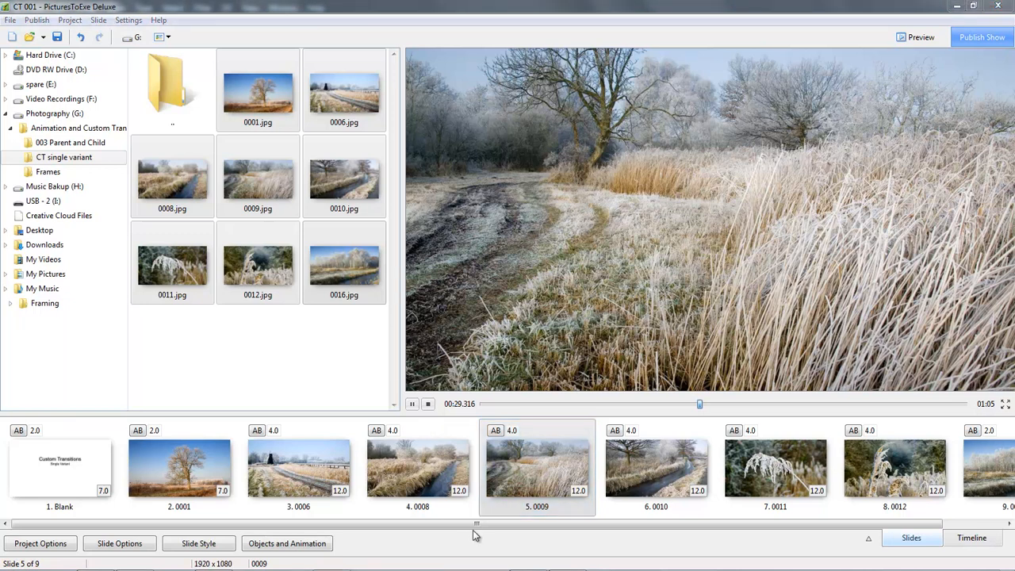
# - Export slide 5's 3D slide transition to the USB - 2 (I:) drive under the file name 3D slide and confirm the slide options
pyautogui.click(127, 544)
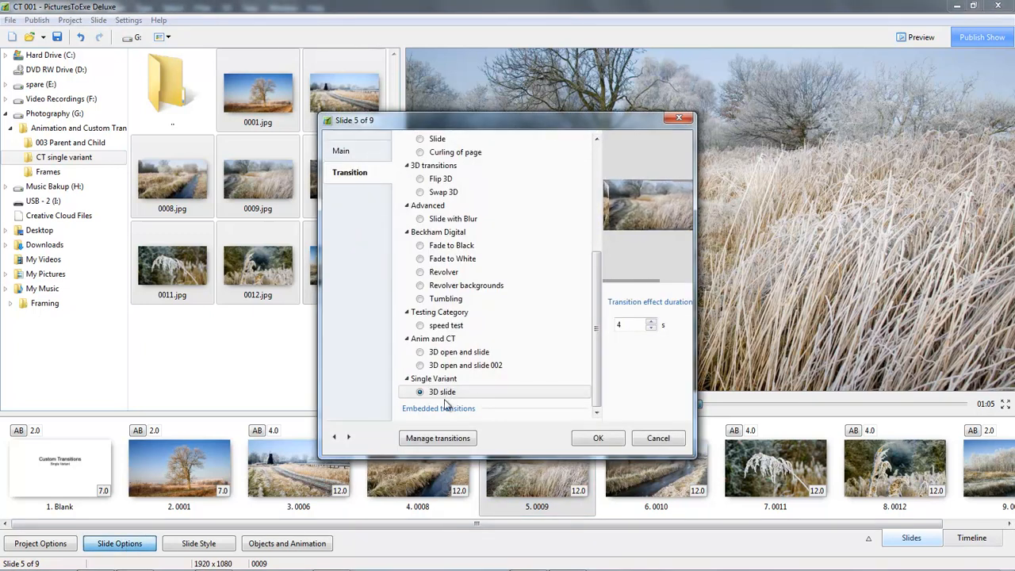
pyautogui.click(439, 441)
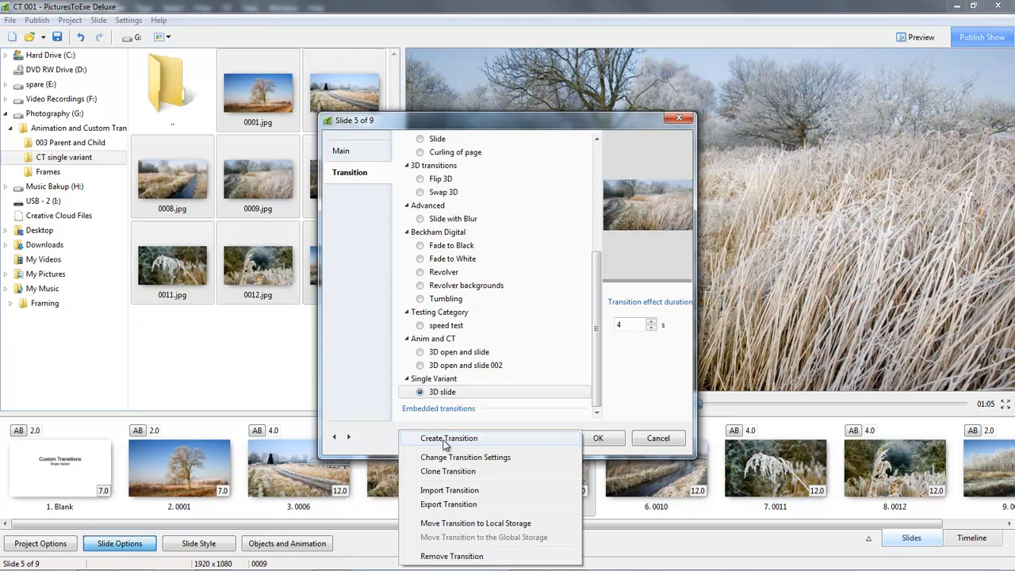
pyautogui.click(449, 505)
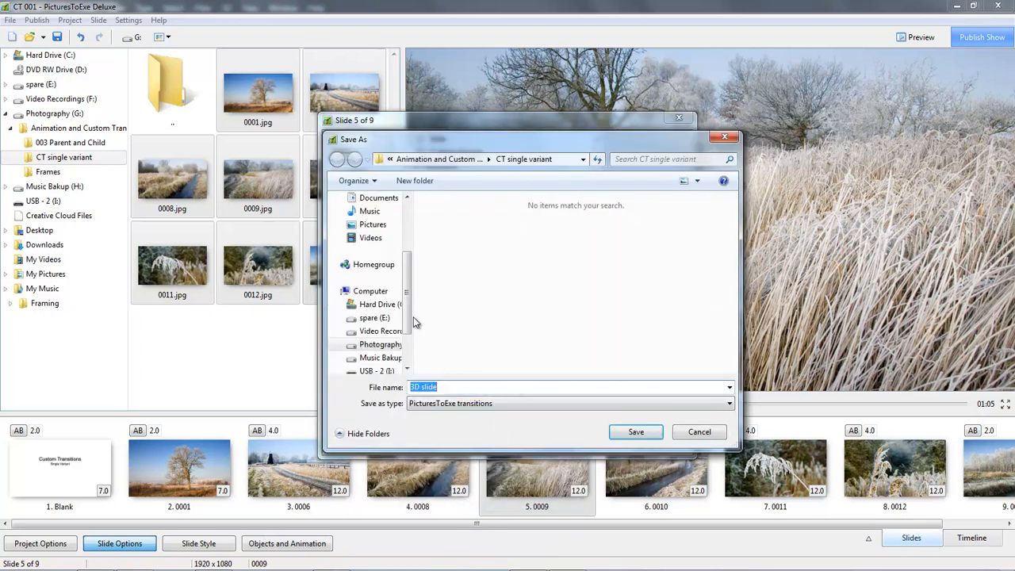
pyautogui.scroll(-5, 410, 317)
pyautogui.click(378, 319)
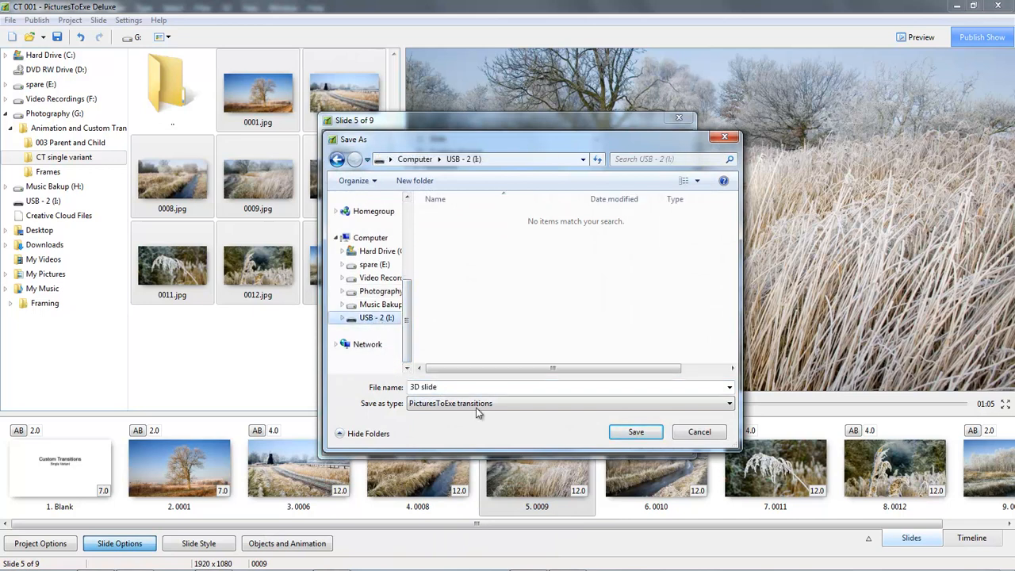
pyautogui.click(634, 432)
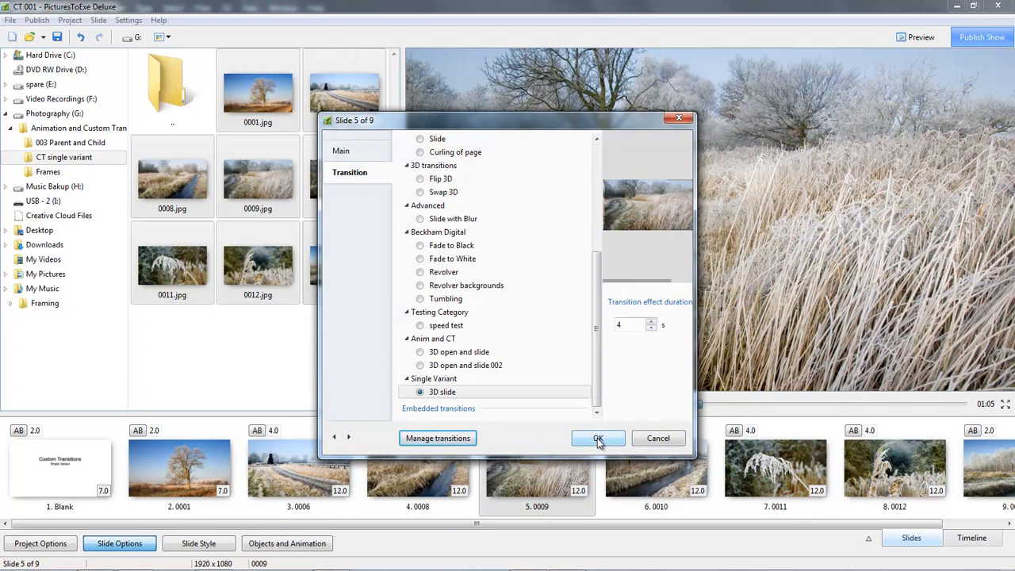
pyautogui.click(599, 438)
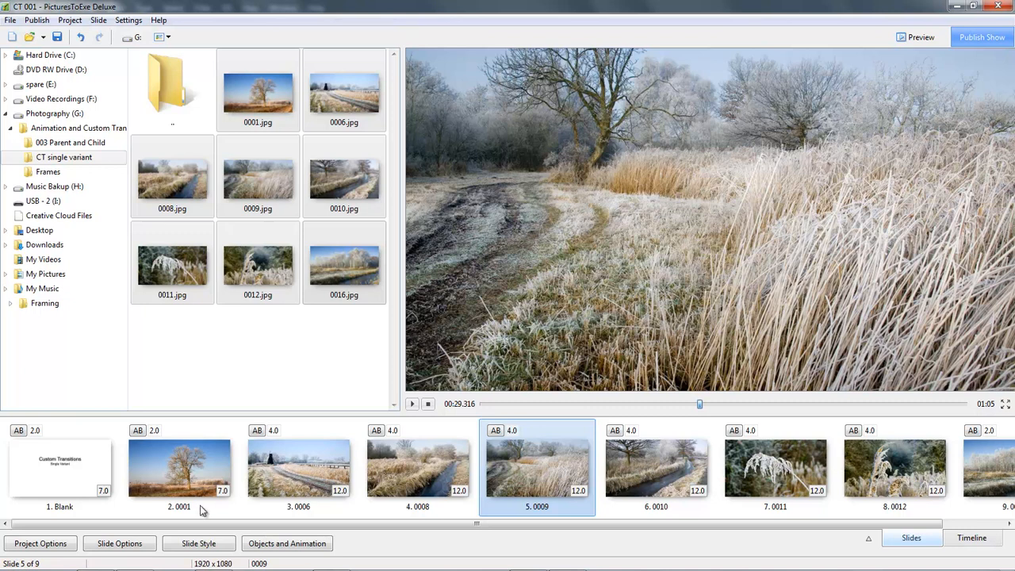
# - Clone the 3D slide transition in the Single Variant category from the options of slide 5
pyautogui.click(119, 544)
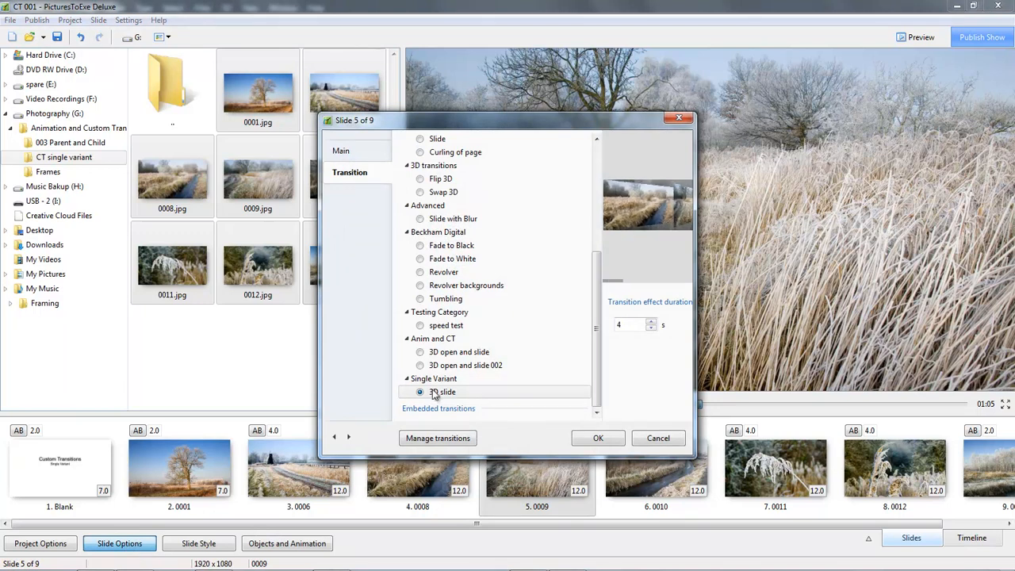
pyautogui.click(436, 438)
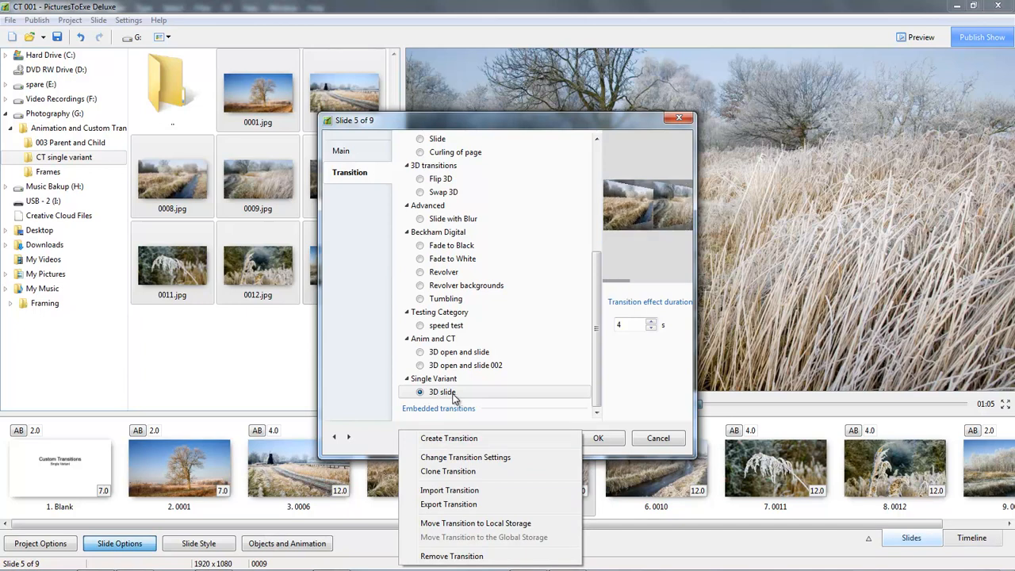
pyautogui.click(441, 471)
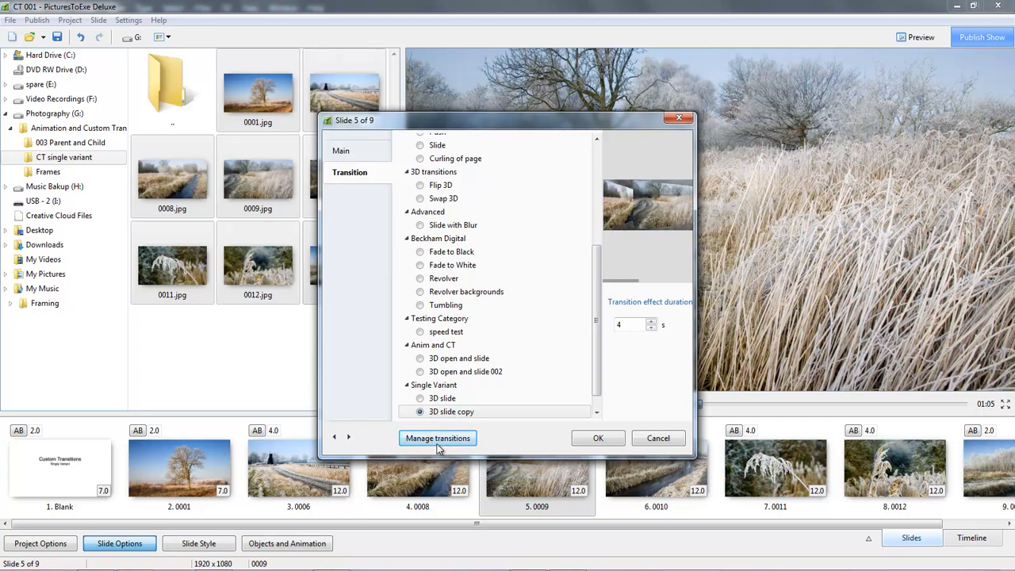
# - Rename the cloned transition as 3D slide top and open its single variant for editing
pyautogui.click(438, 439)
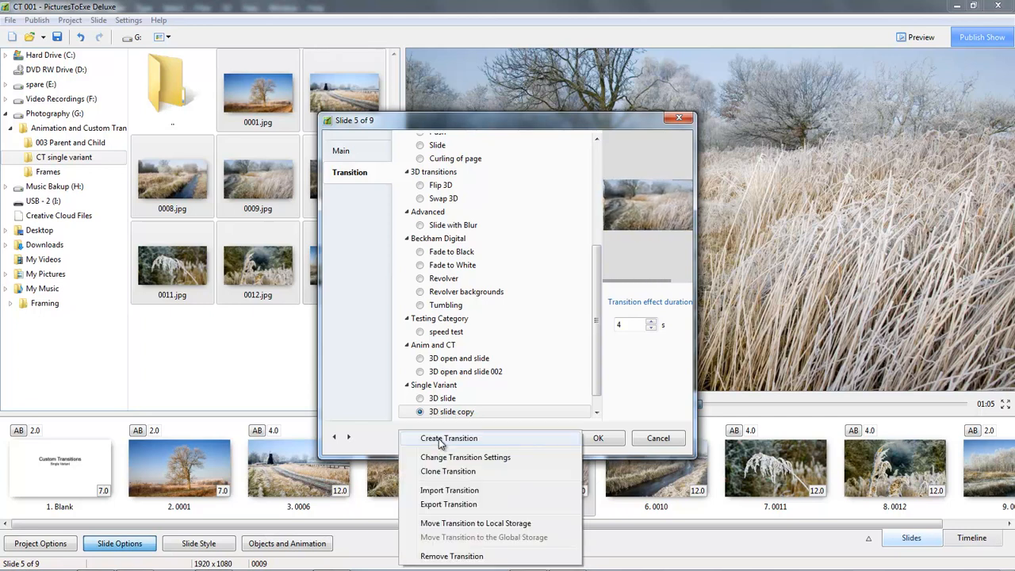
pyautogui.click(442, 459)
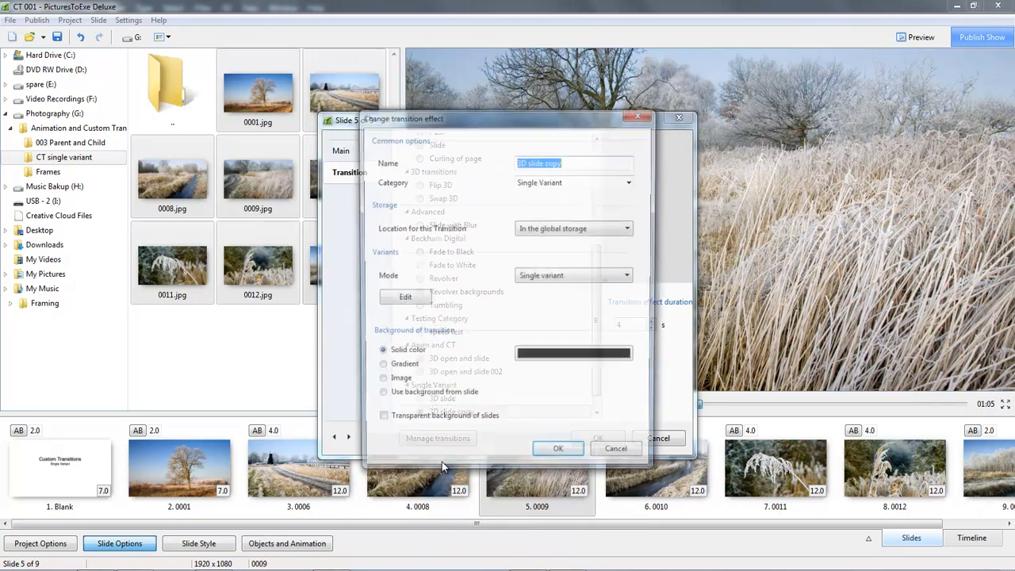
pyautogui.click(565, 161)
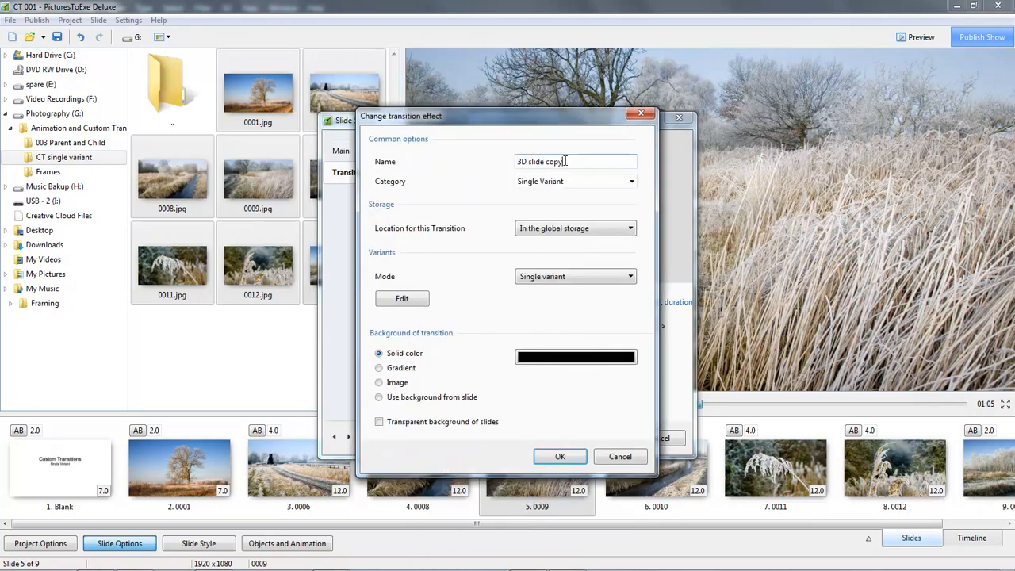
pyautogui.moveTo(547, 161); pyautogui.dragTo(574, 161)
pyautogui.write('to')
pyautogui.click(403, 299)
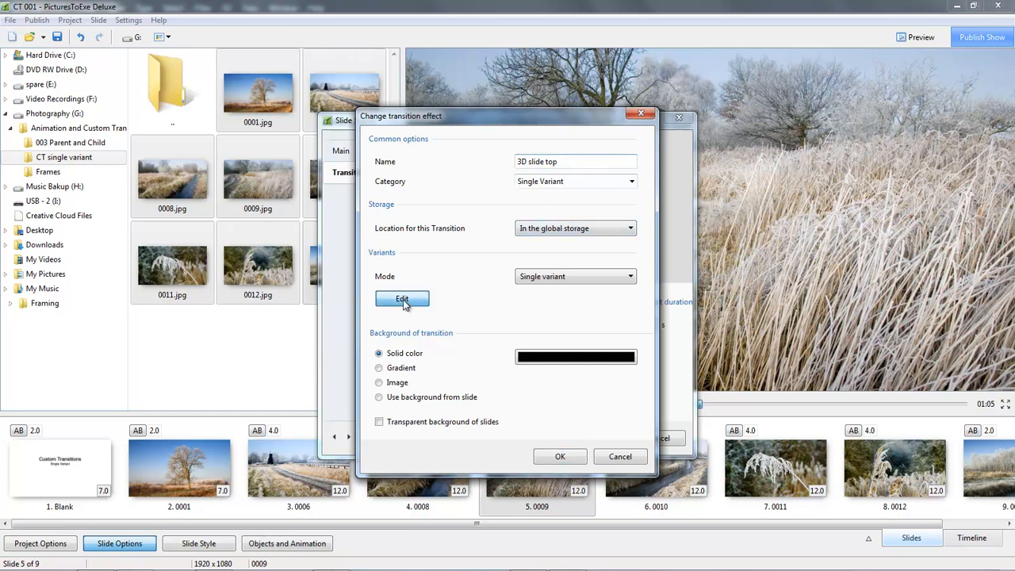